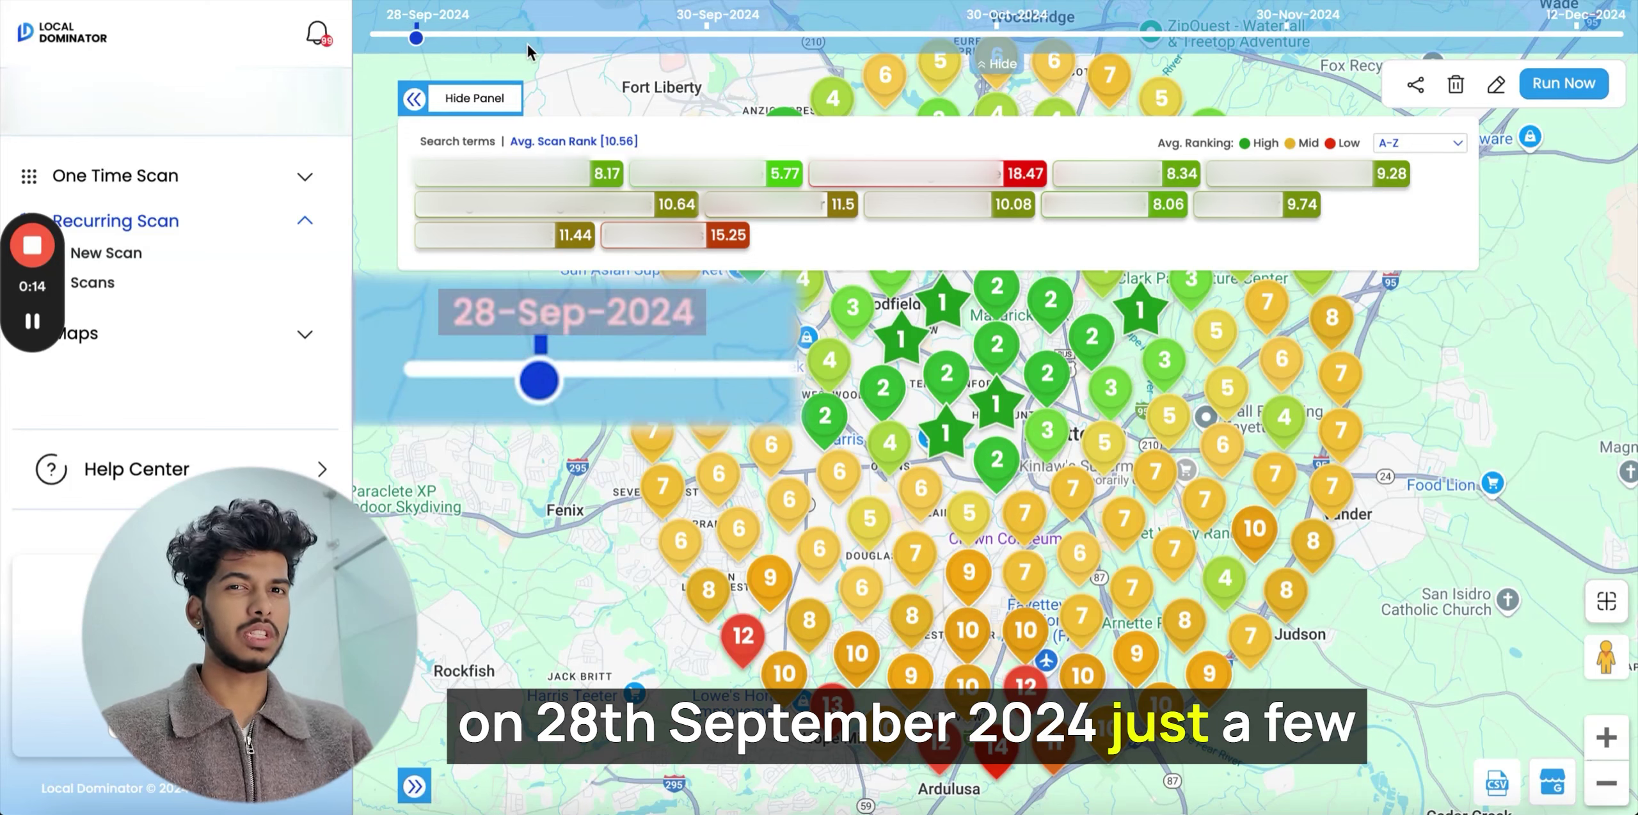
Compare the recurring scan rank grids across timeline dates, including 28-Sep-2024 and 8-Dec-2023, for individual search terms.
click(415, 35)
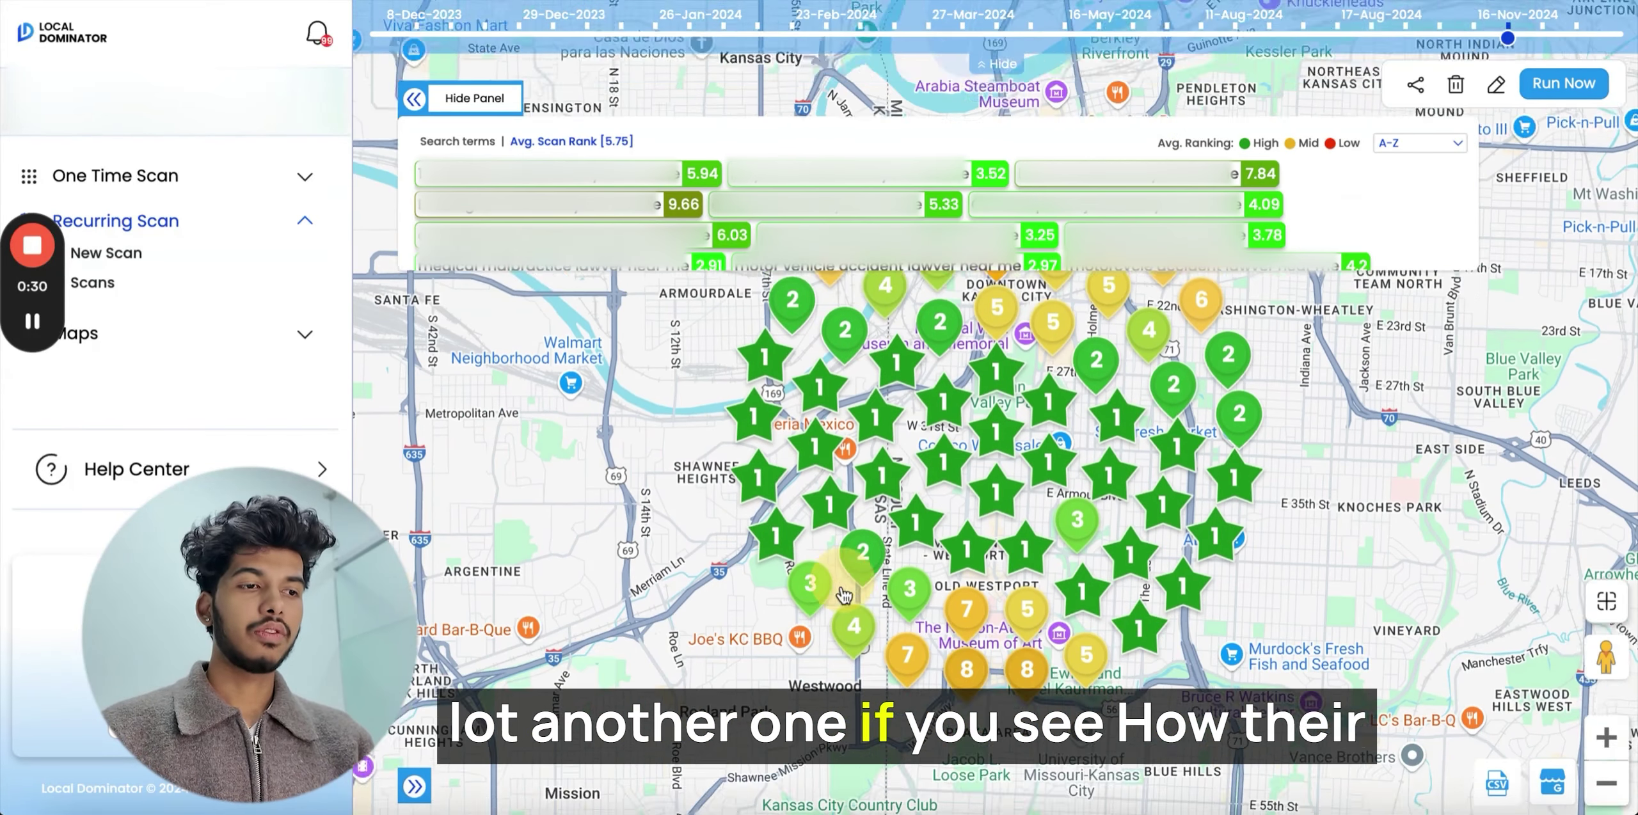
click(416, 27)
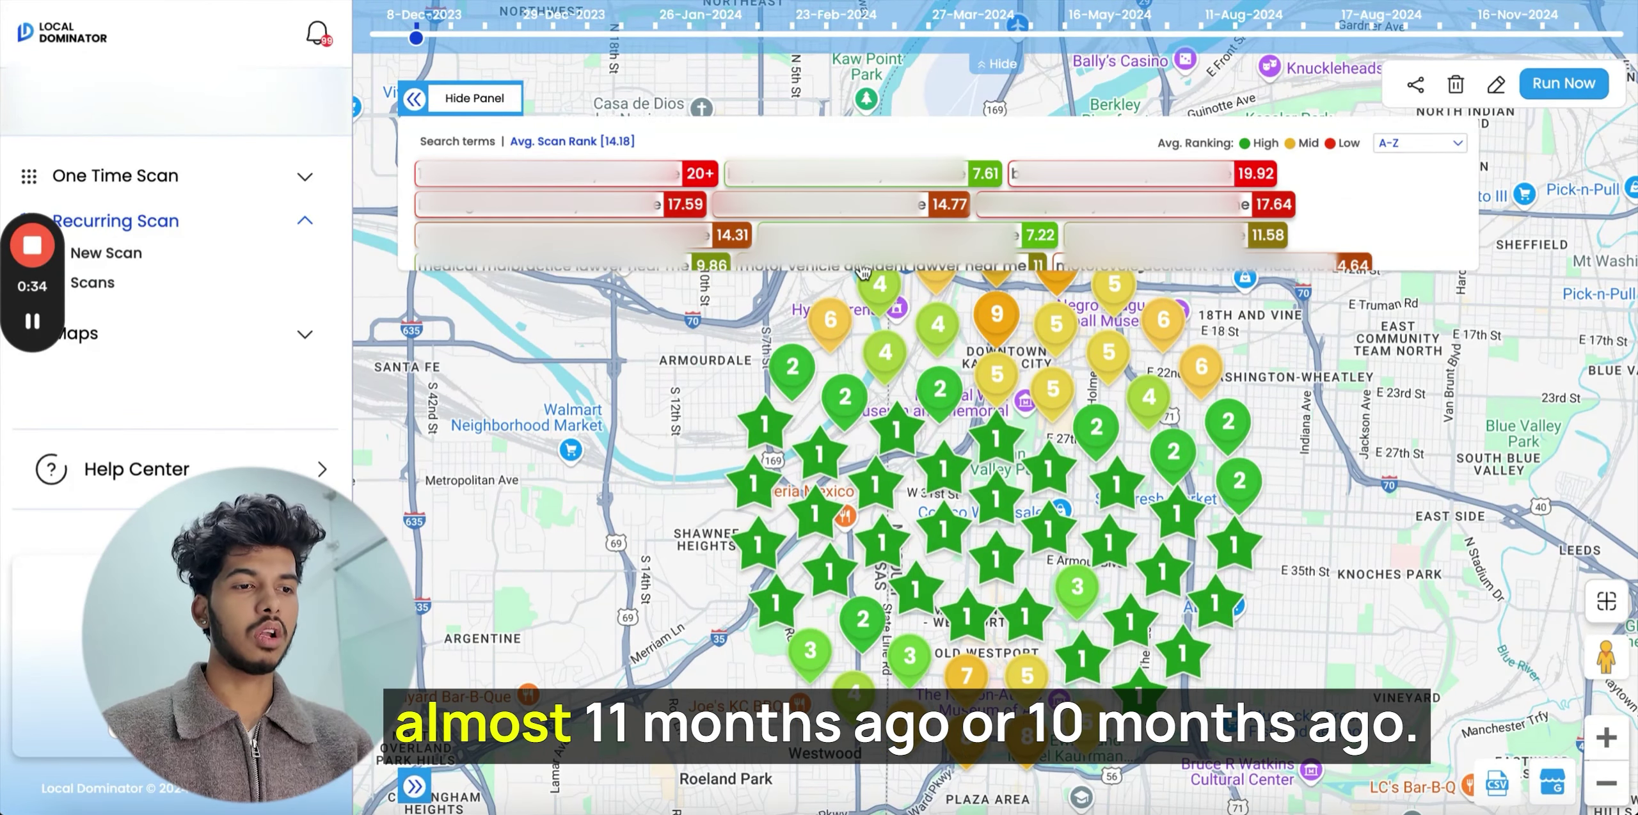
click(659, 180)
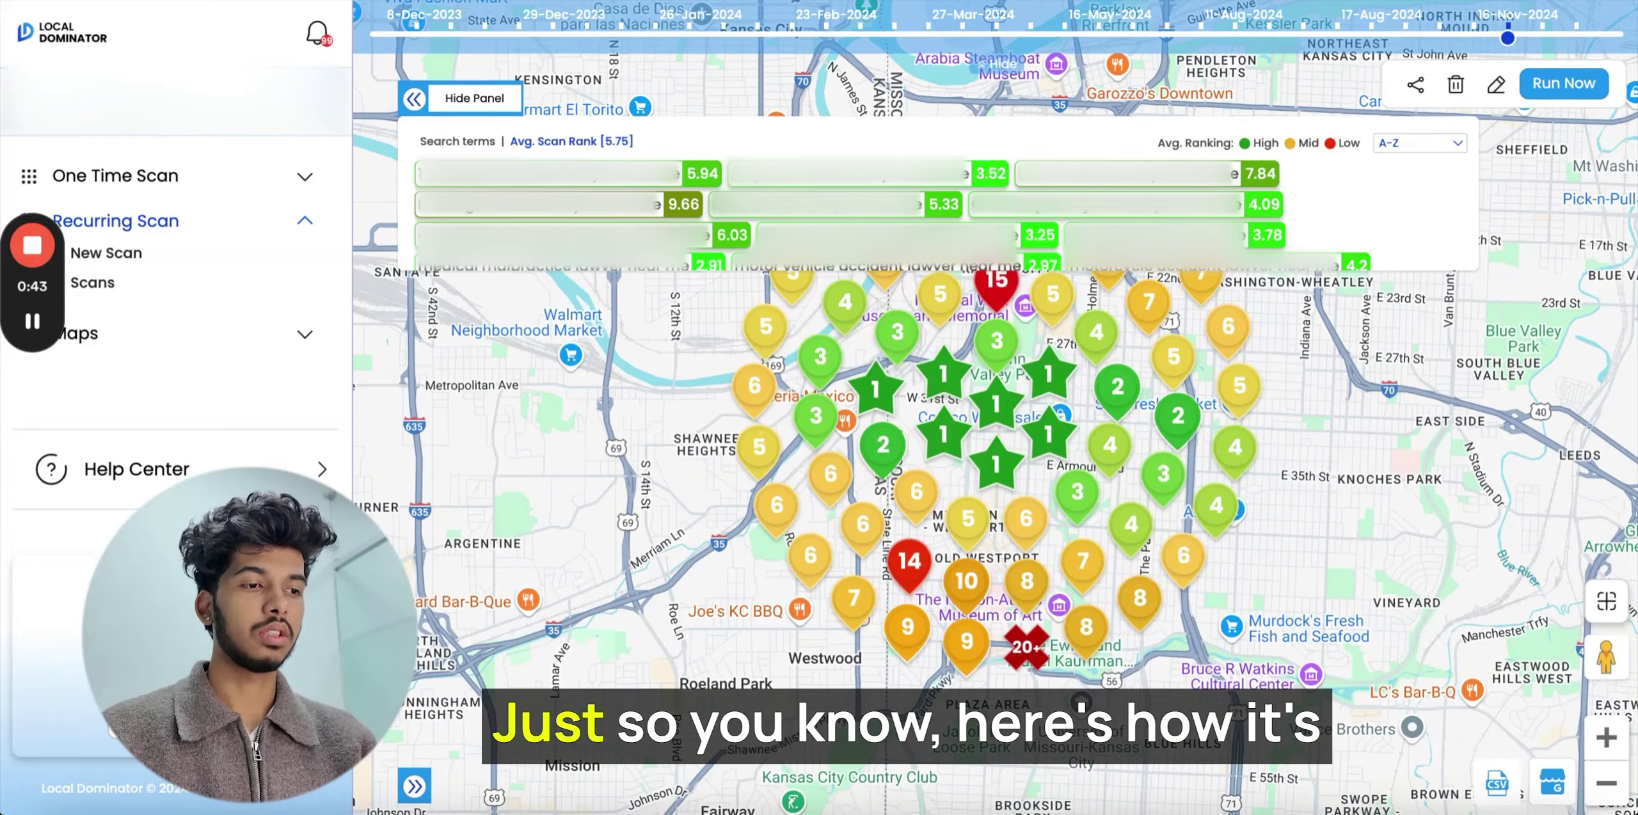
click(936, 204)
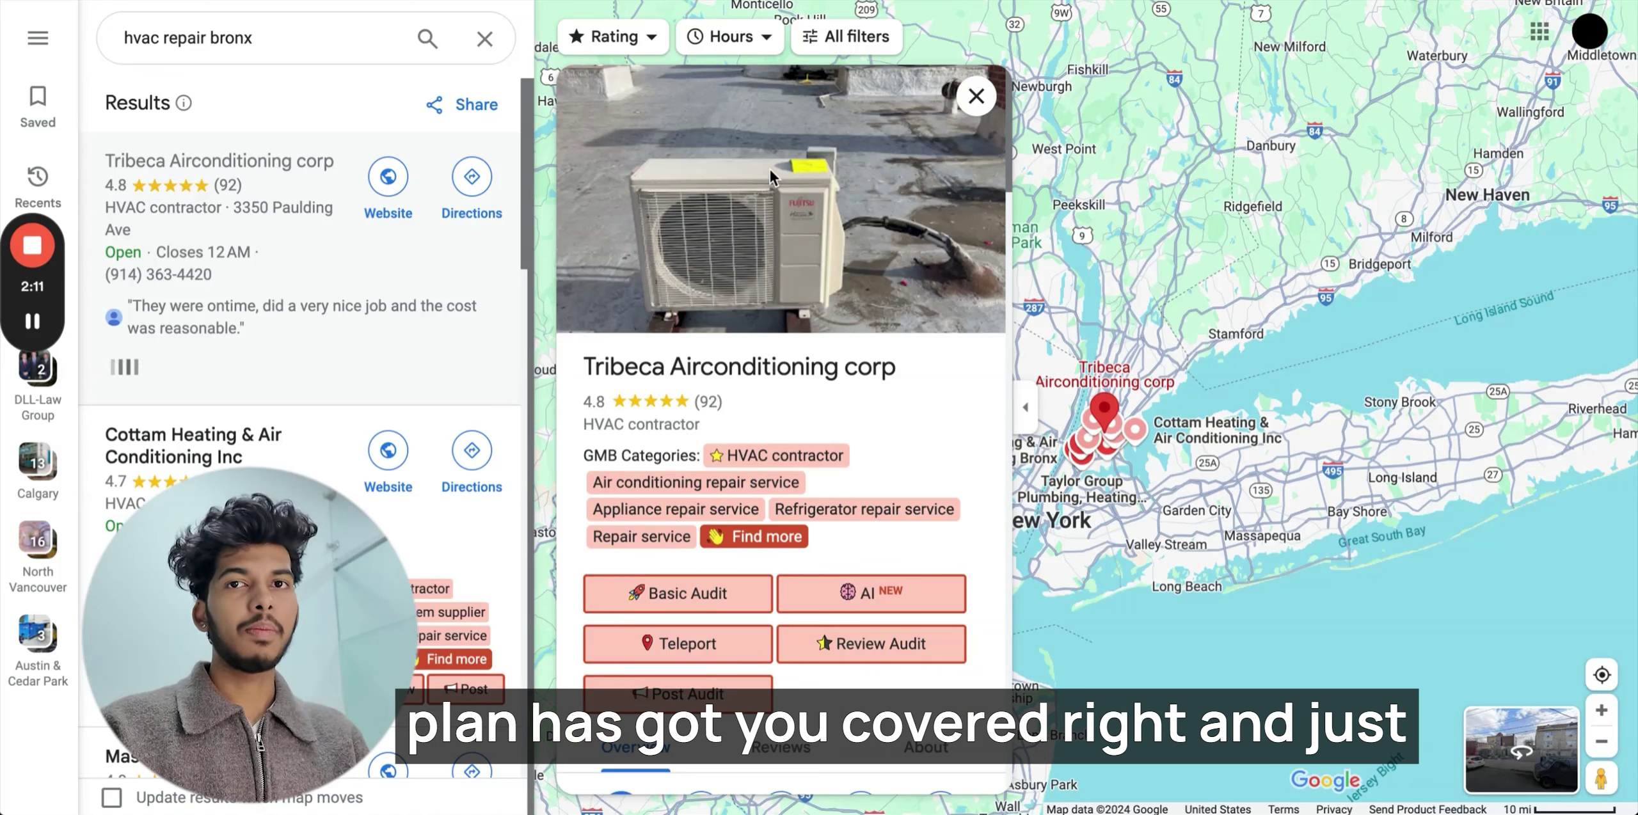
Switch to Google Maps and review the GMB categories and audit options of the Tribeca Airconditioning corp listing for hvac repair bronx.
scroll(769, 166, down, 1)
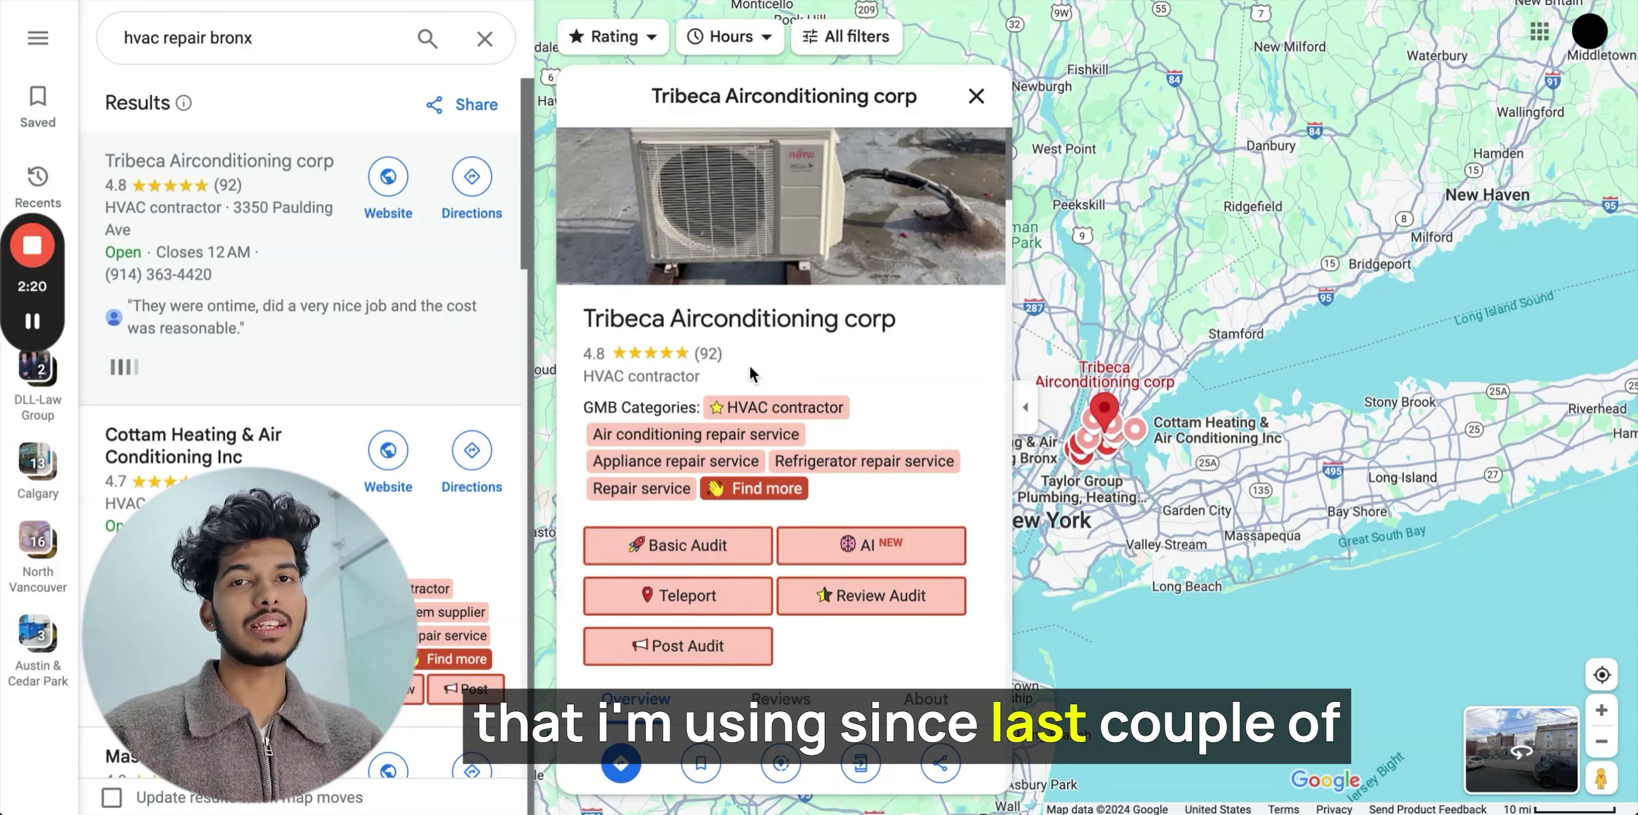
scroll(749, 363, up, 1)
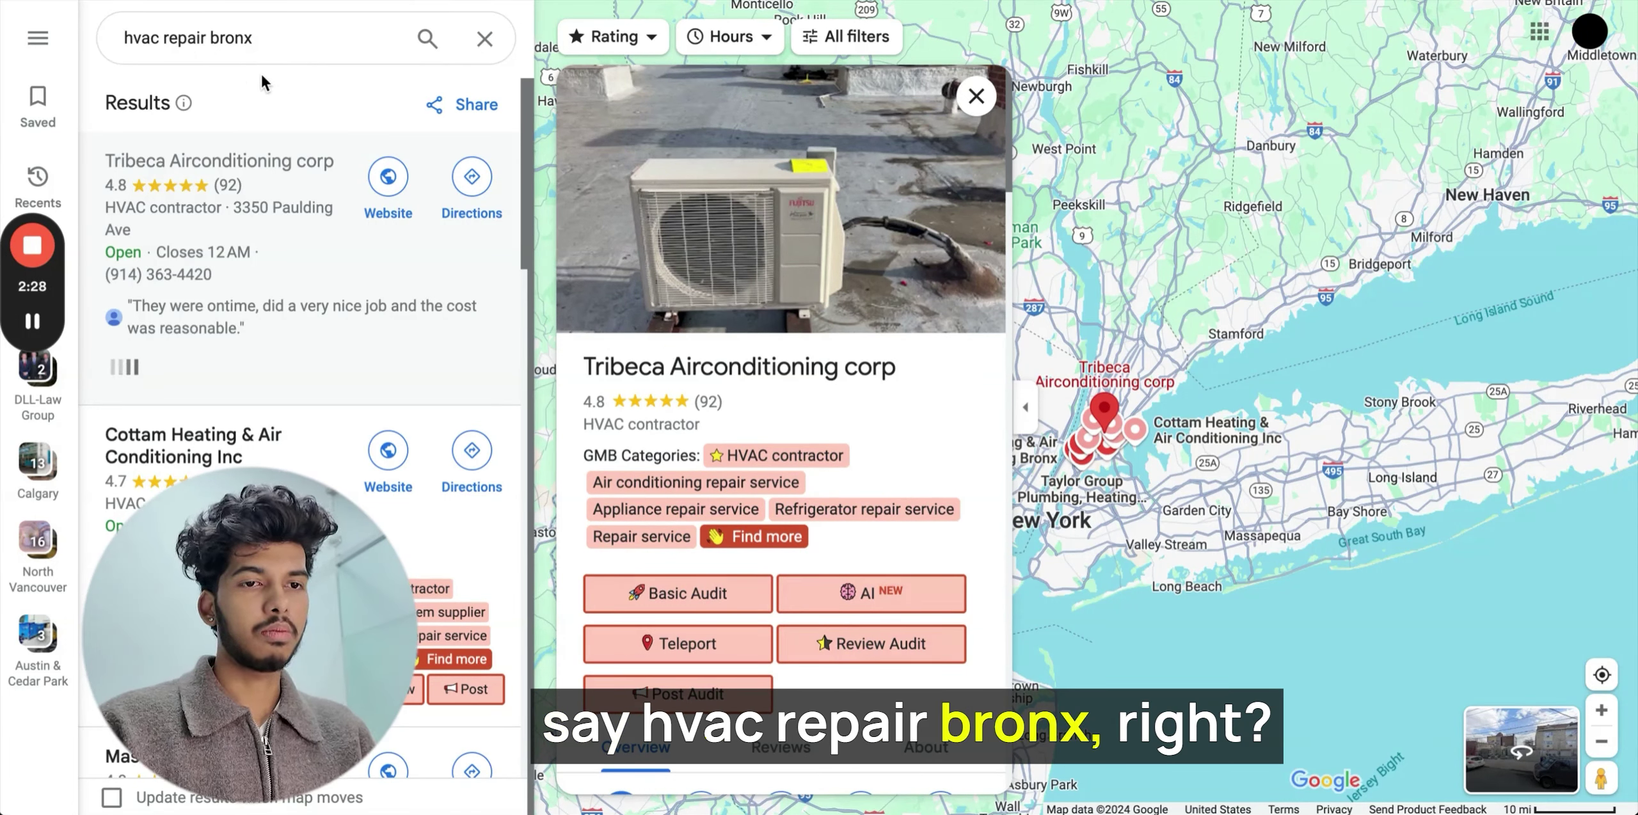
scroll(705, 420, down, 1)
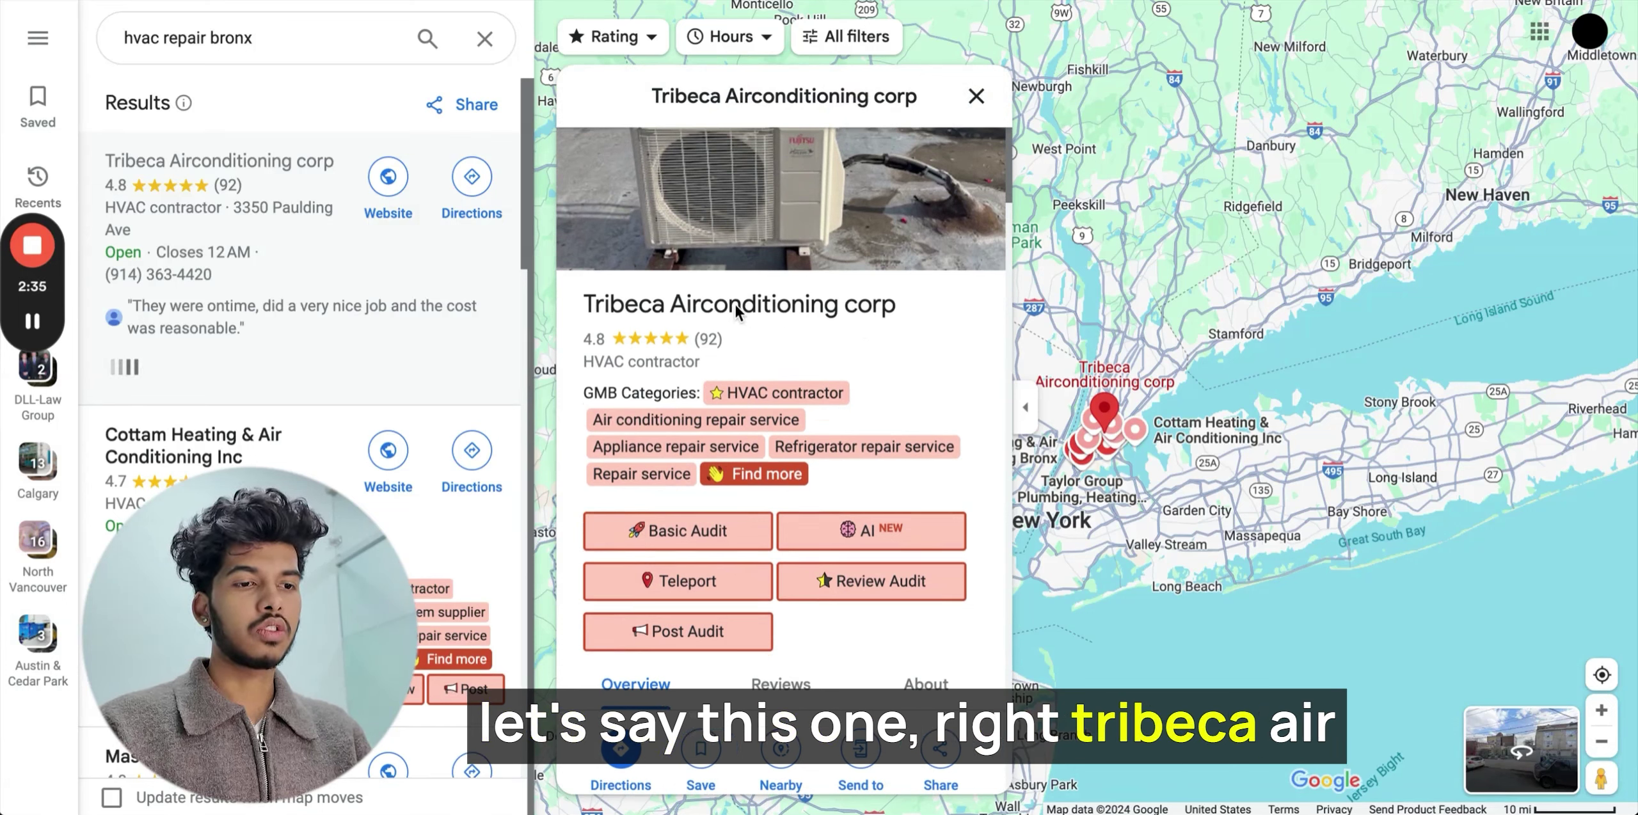
scroll(774, 340, down, 1)
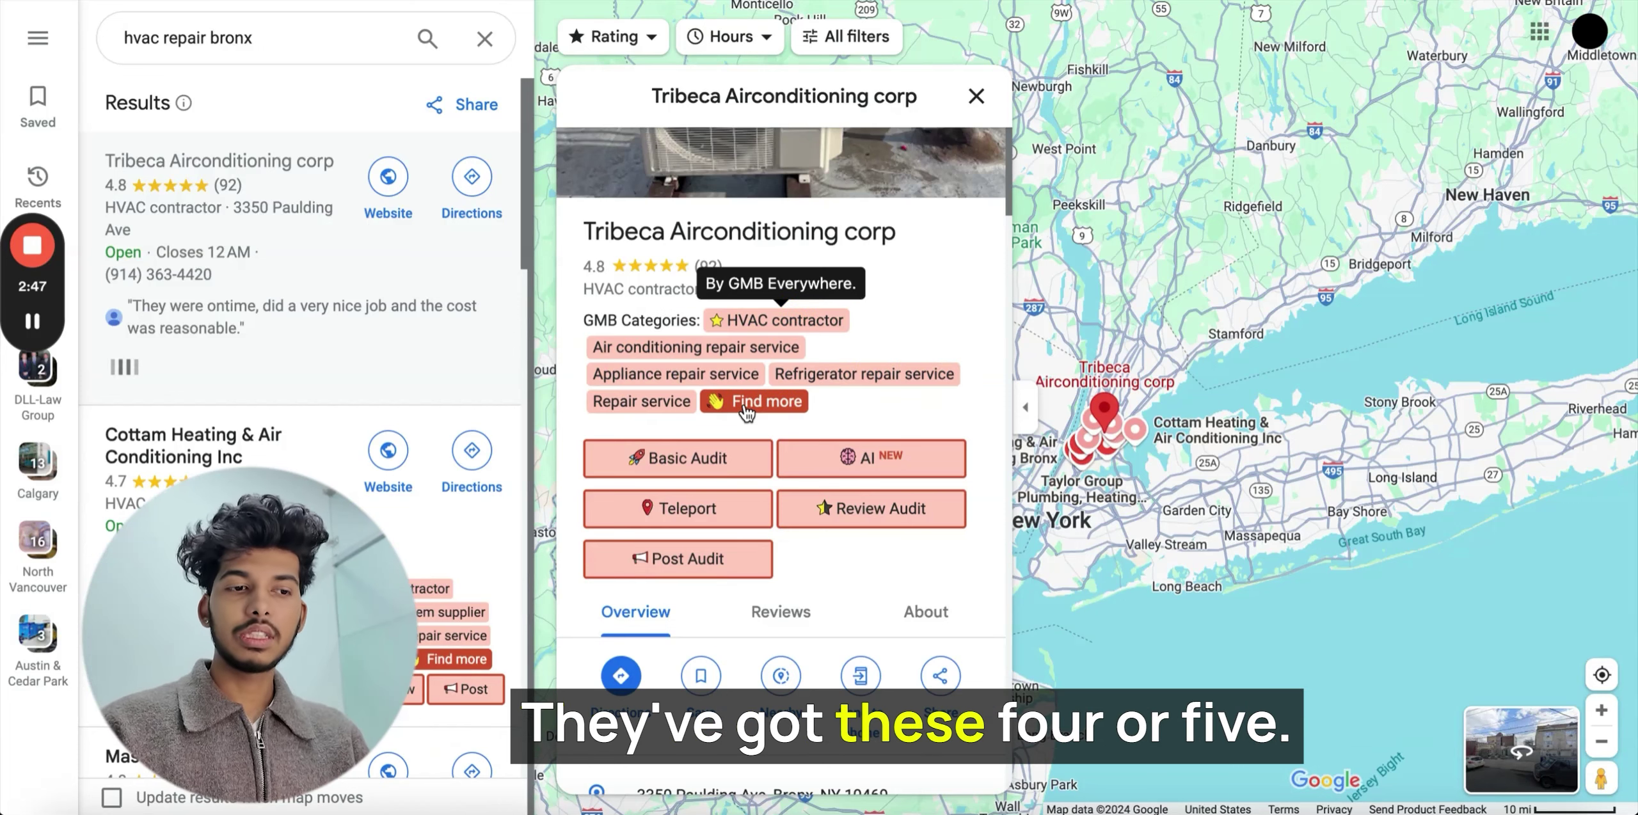
Open the Cottam Heating & Air Conditioning Inc listing and examine its GMB categories.
click(314, 467)
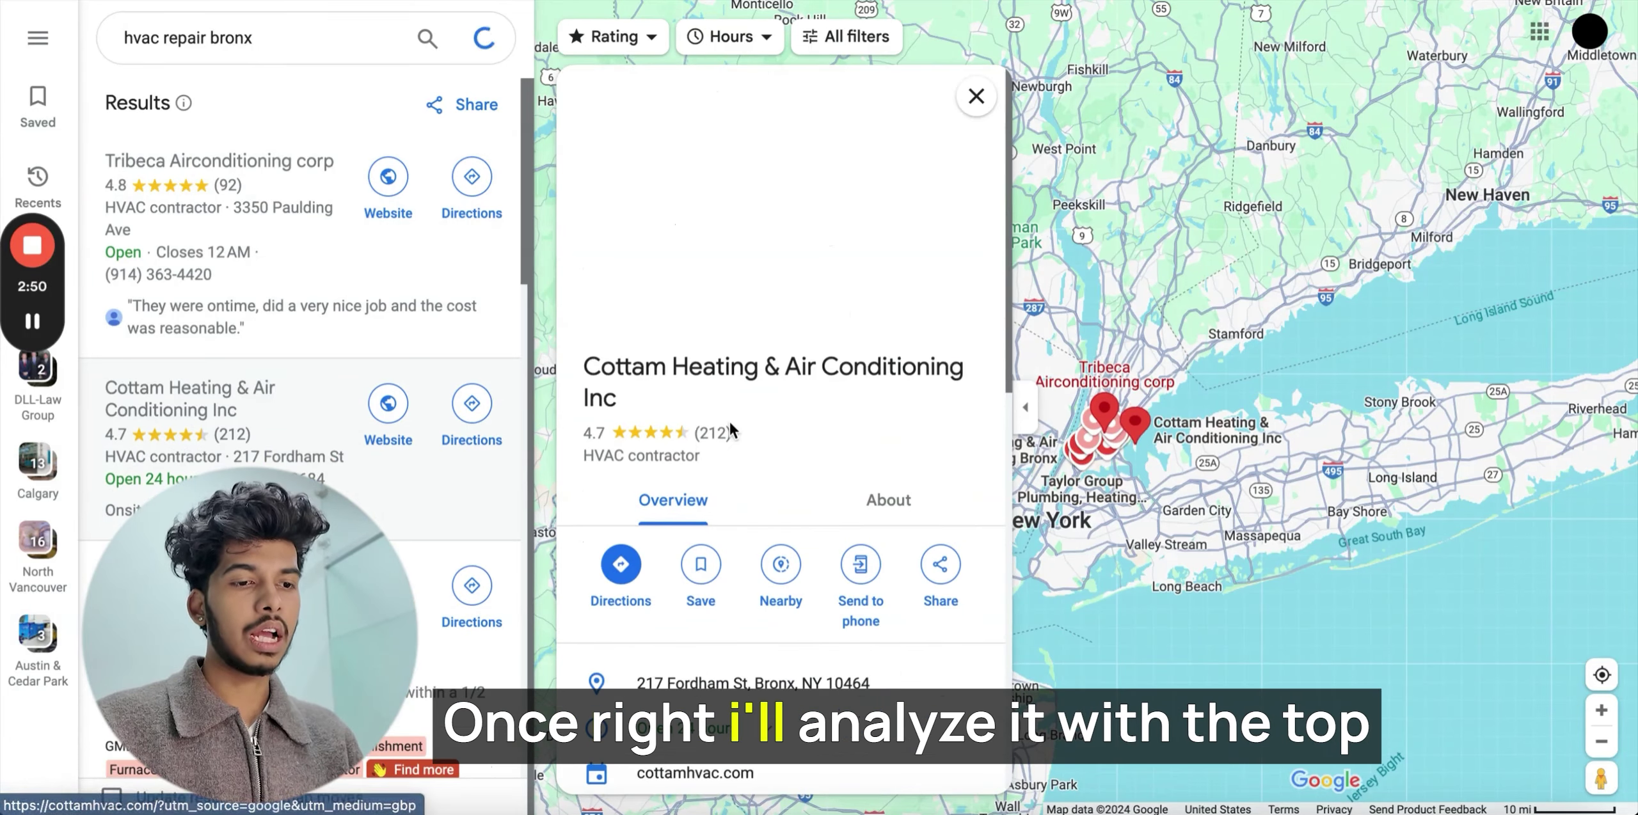
scroll(413, 409, down, 5)
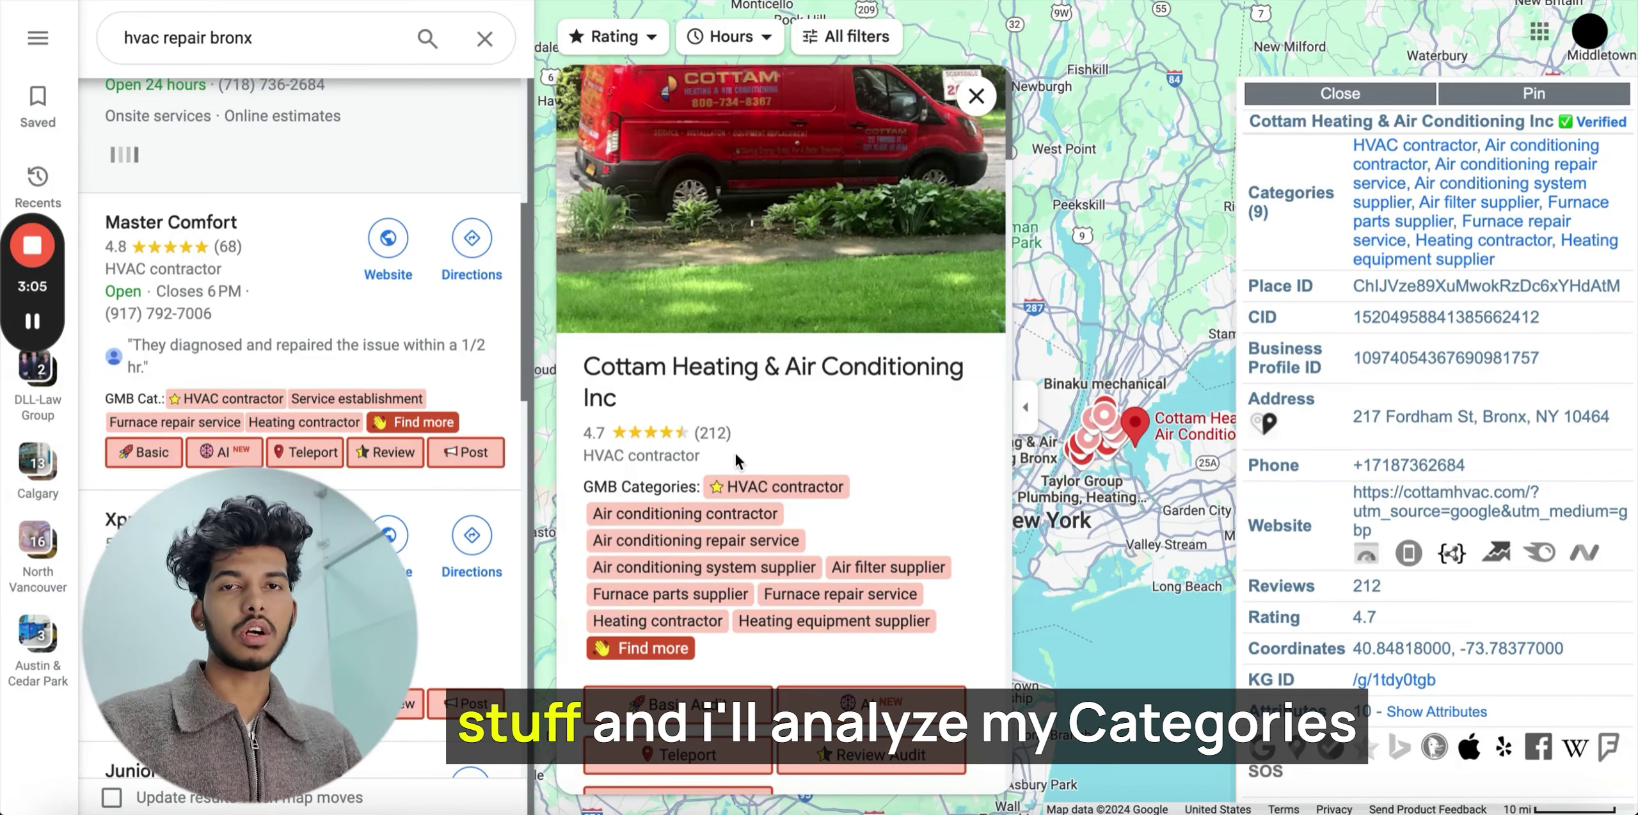
scroll(735, 451, down, 1)
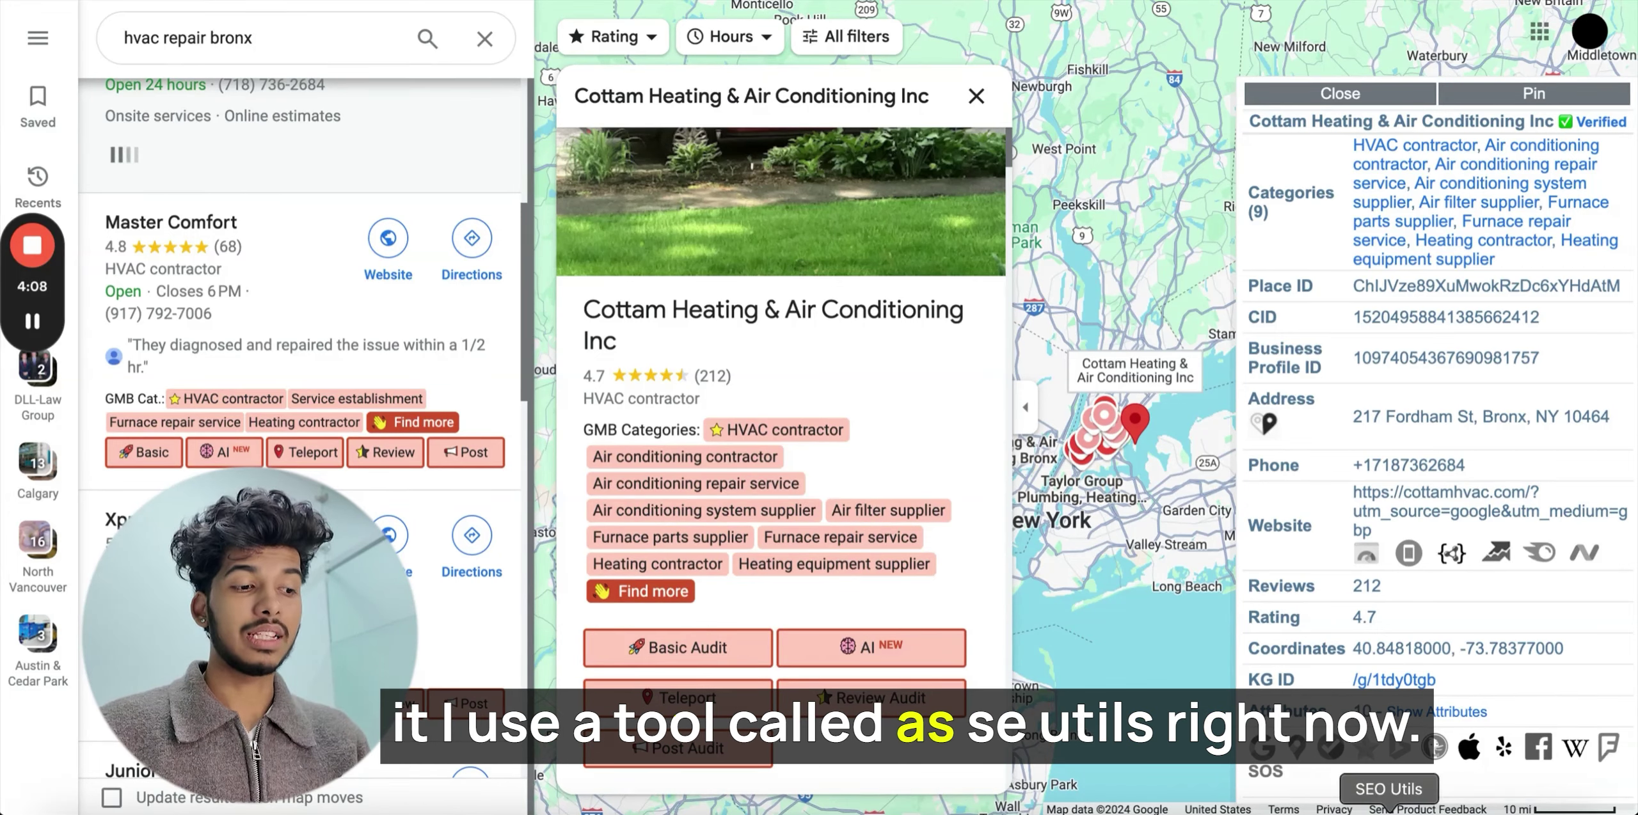
Switch to SEO Utils and open the first GMB Rank Tracker report at its map grid.
click(1389, 813)
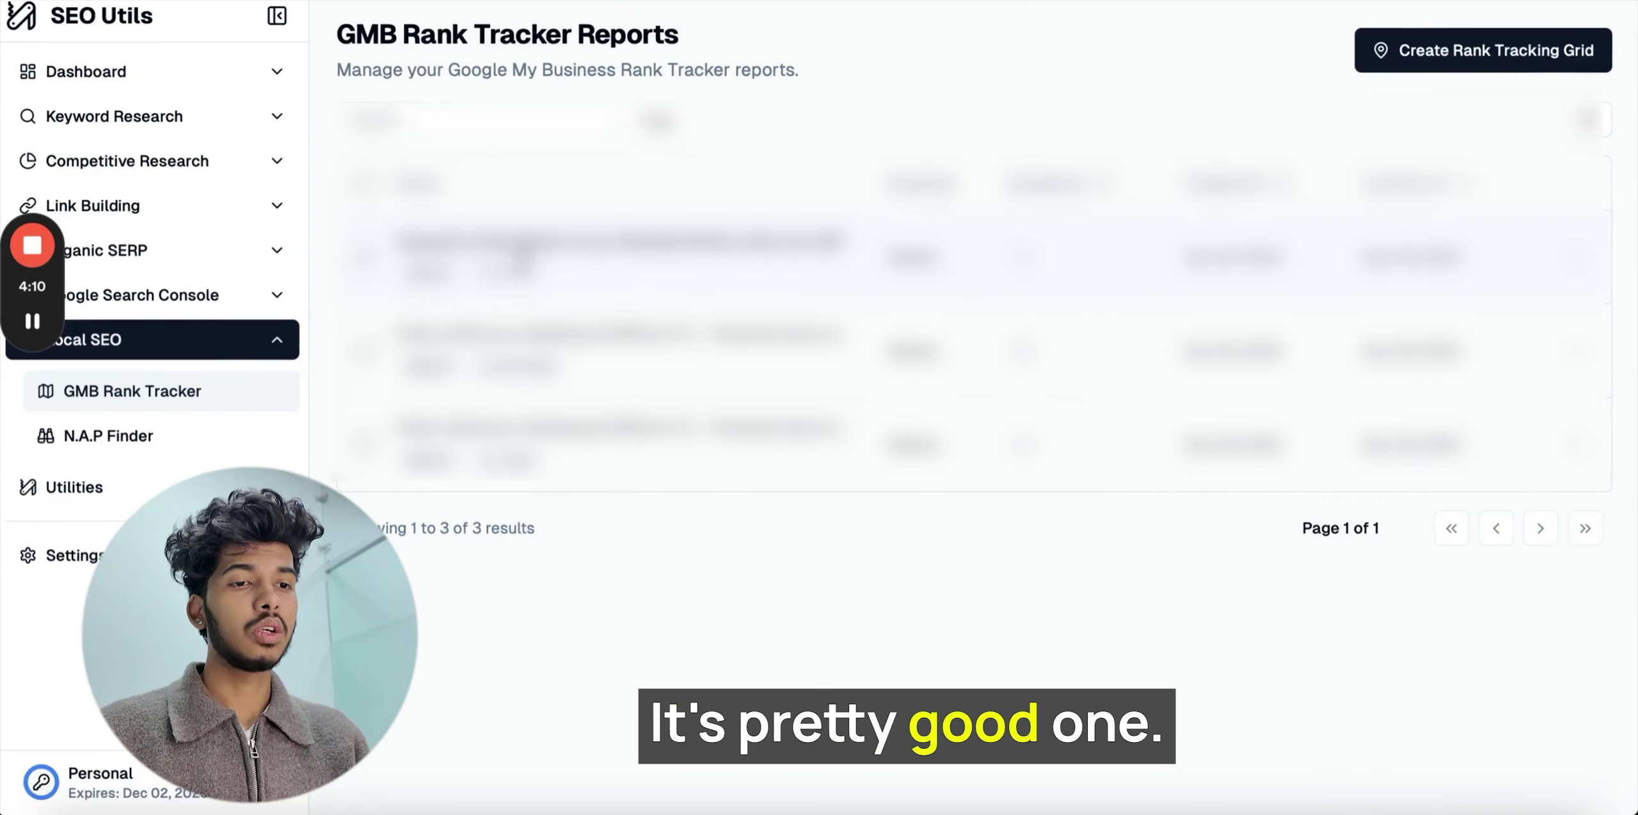
click(619, 240)
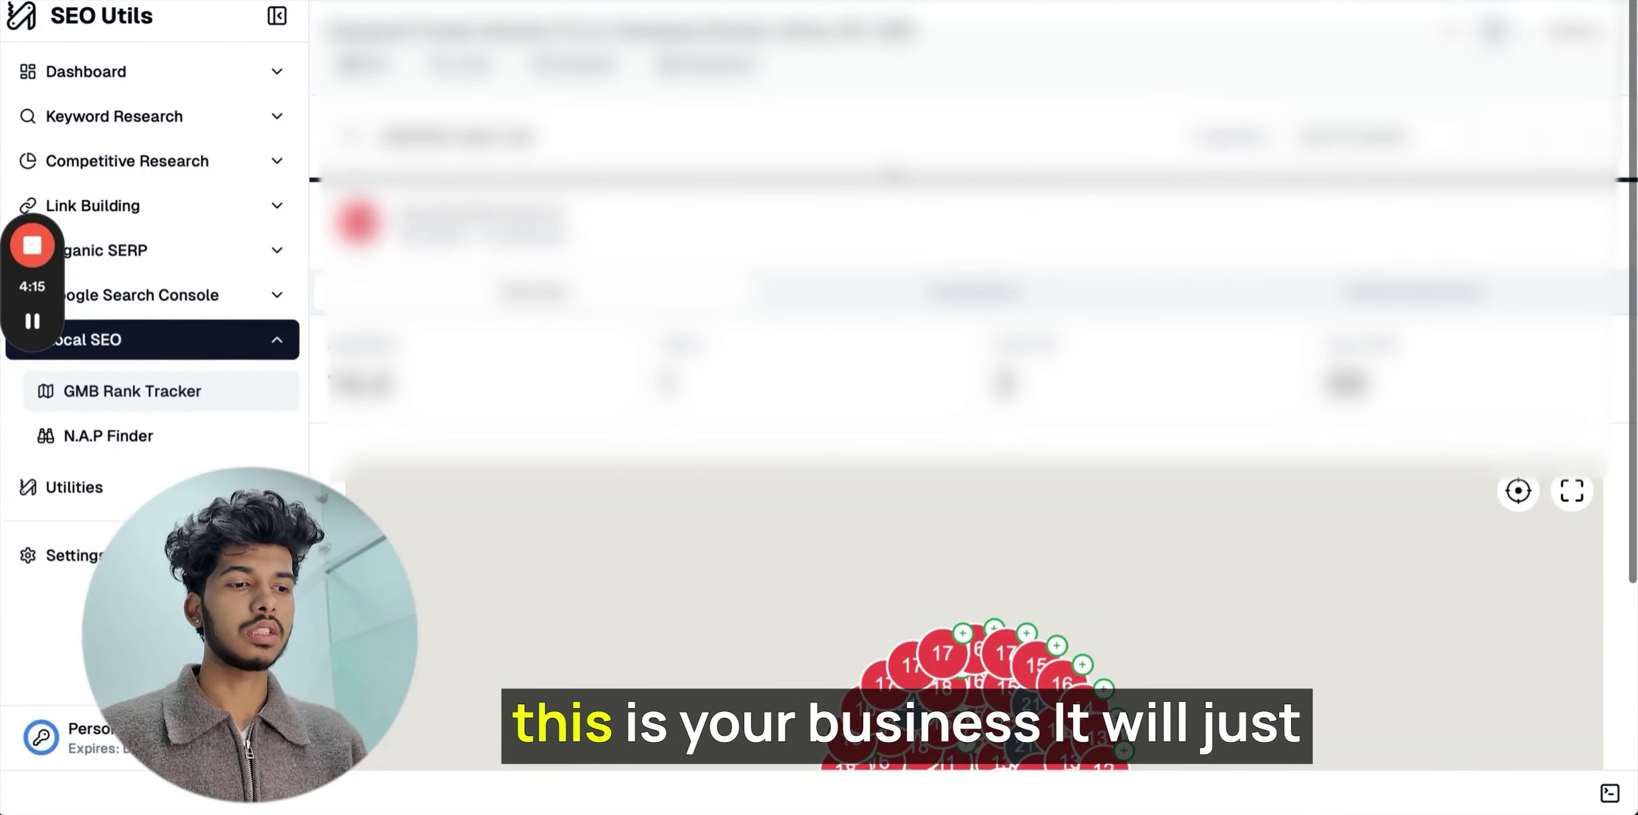
scroll(889, 172, down, 5)
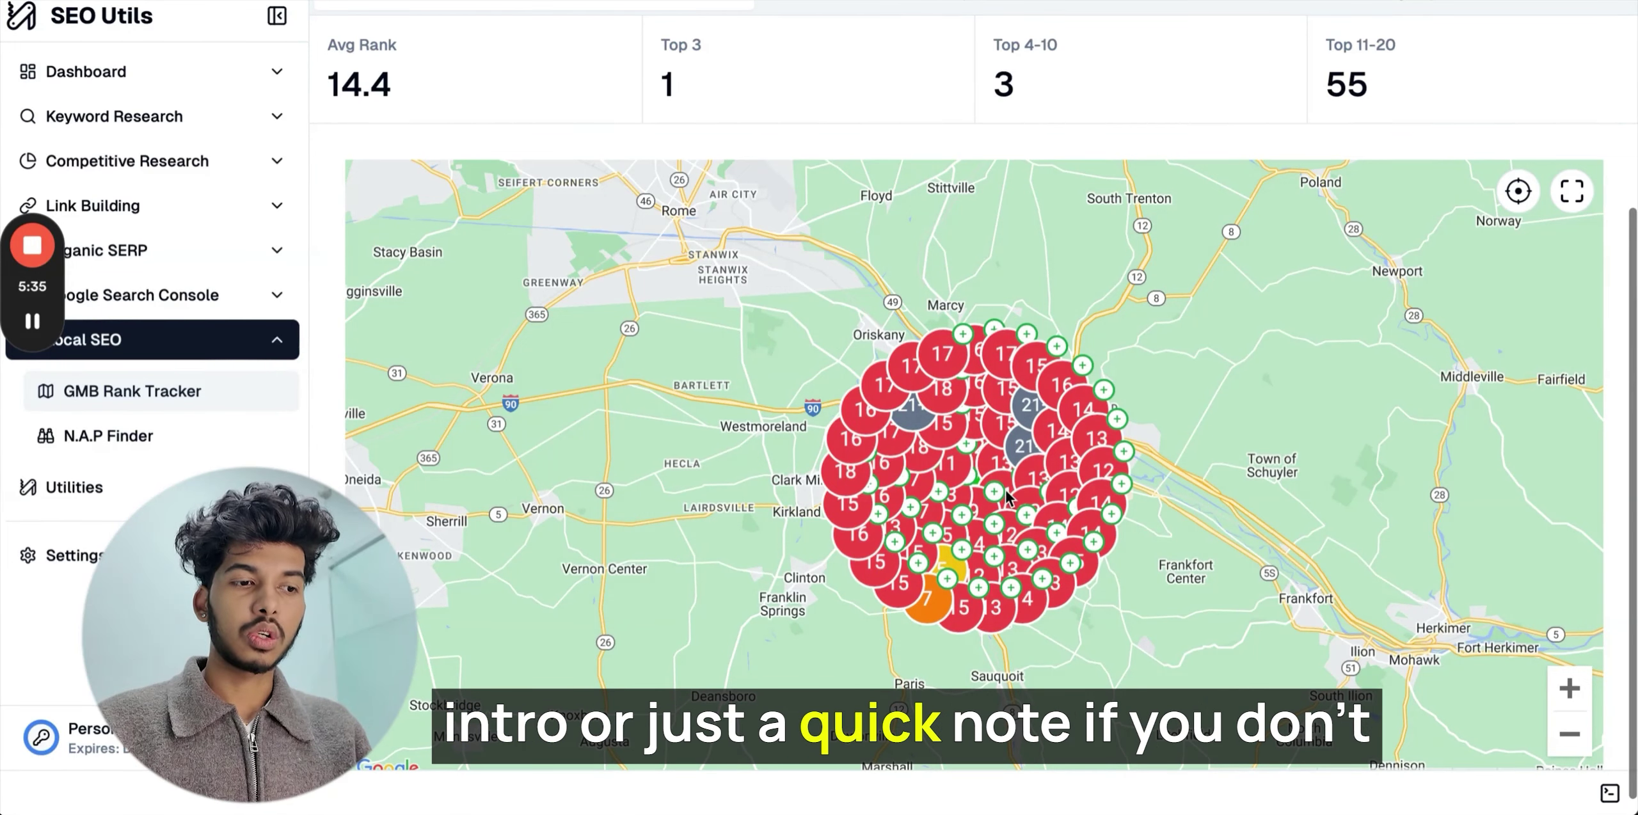
Enlarge the rank grid map to examine the positions around the business, and open the report's Competitors view.
drag(1006, 496, 899, 486)
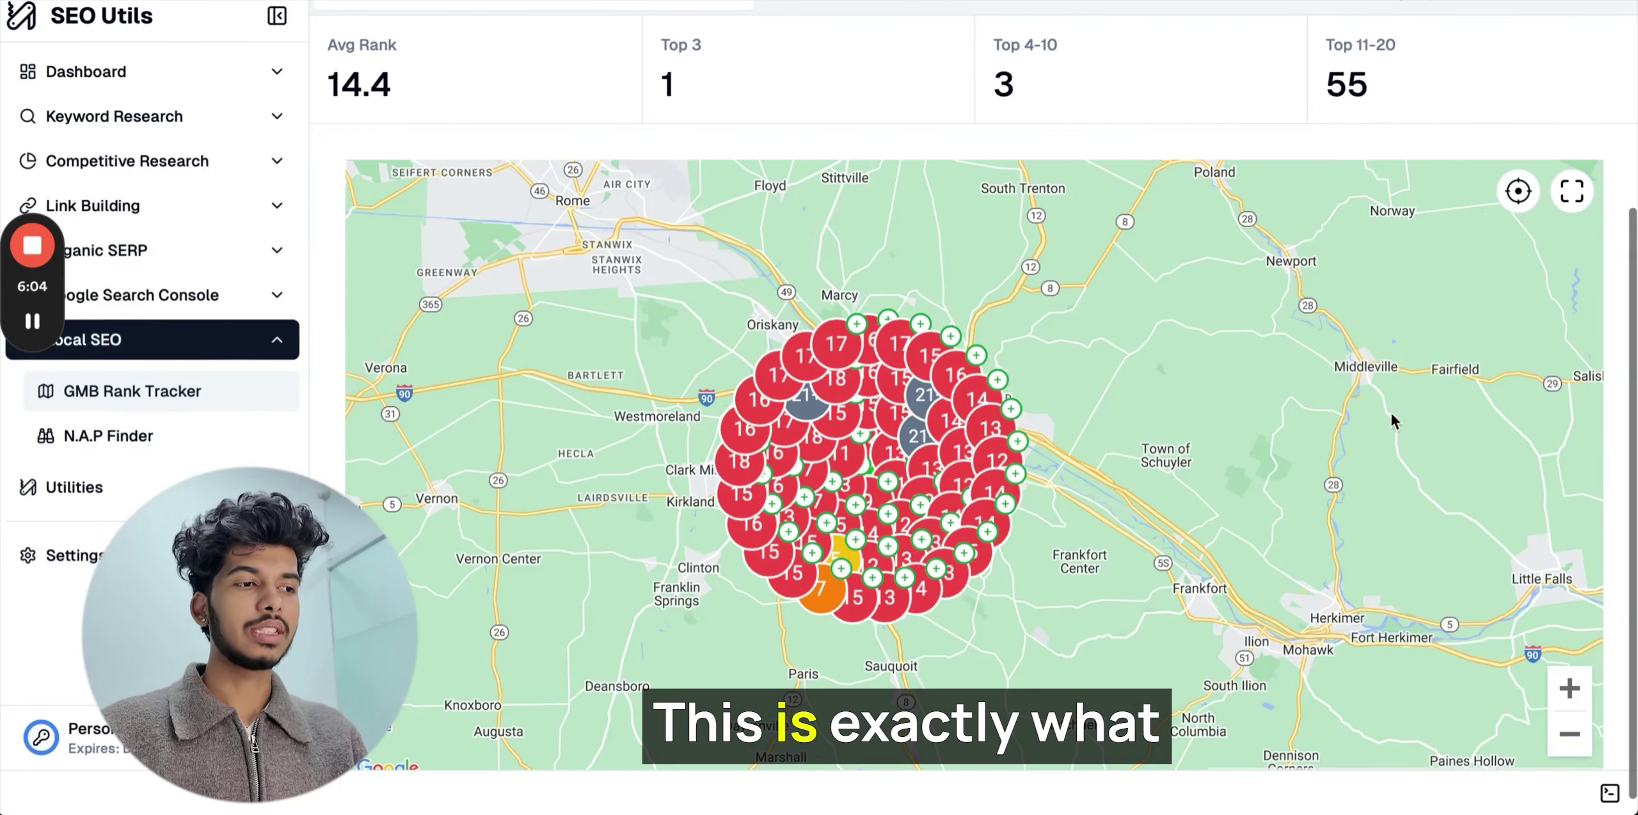
click(1571, 691)
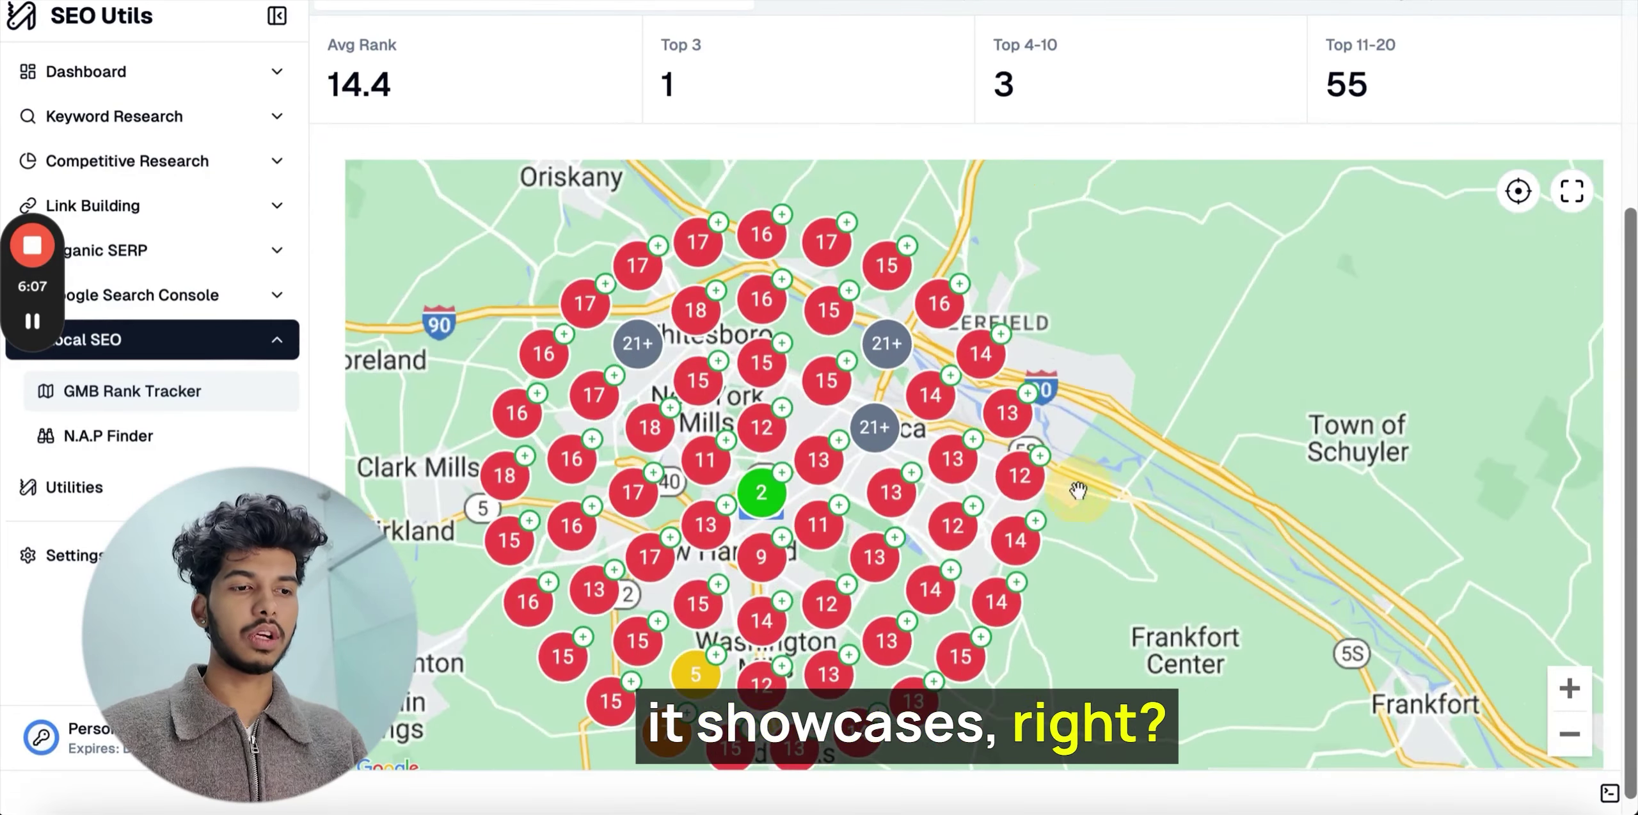
drag(693, 506, 821, 508)
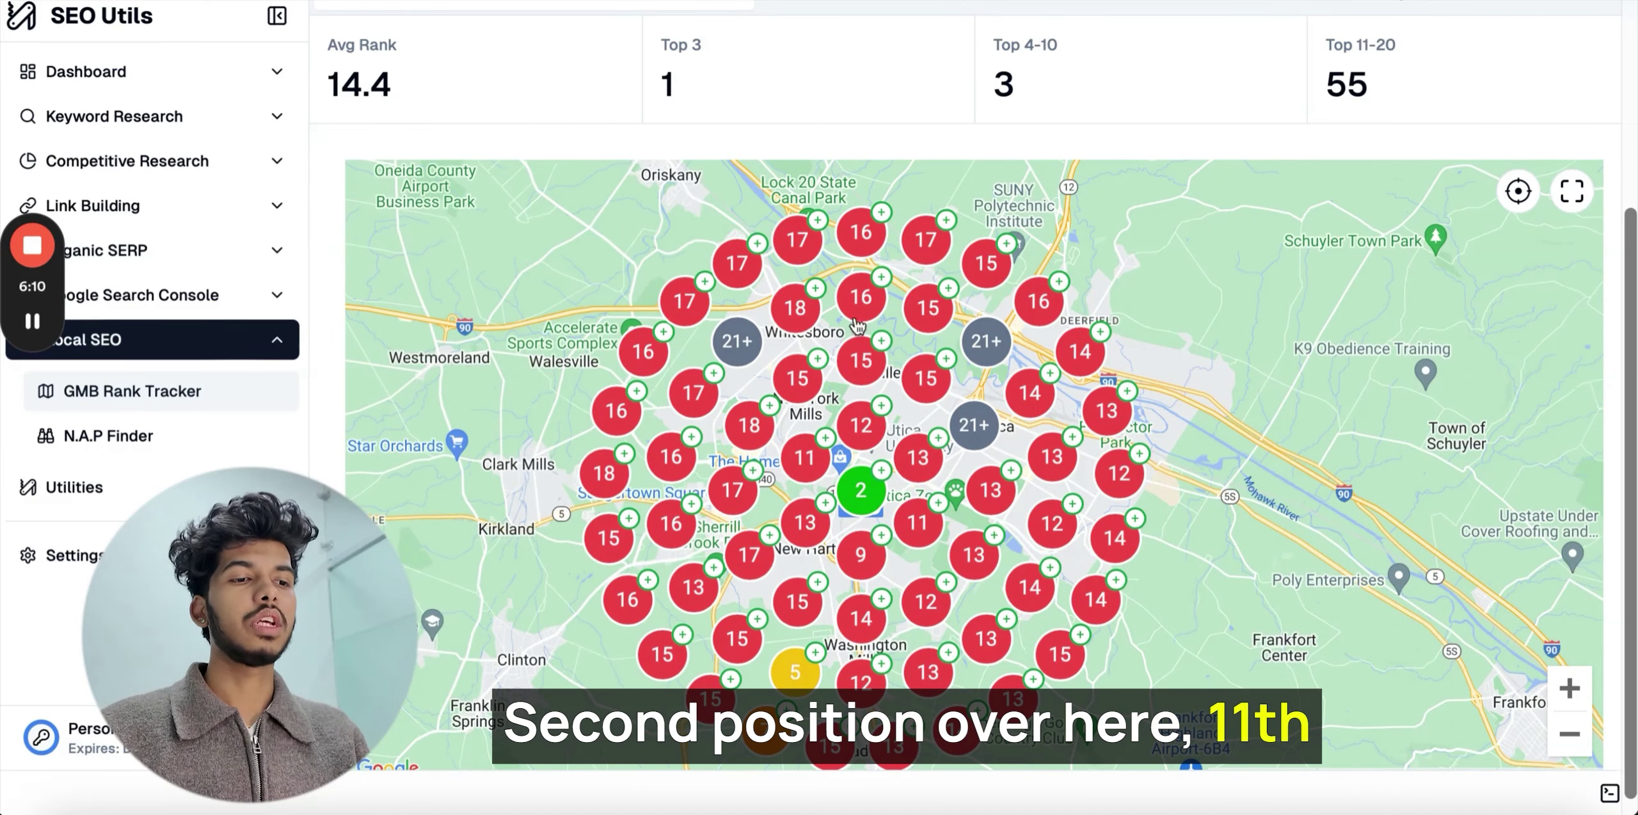
drag(1134, 319, 1254, 498)
scroll(797, 86, up, 3)
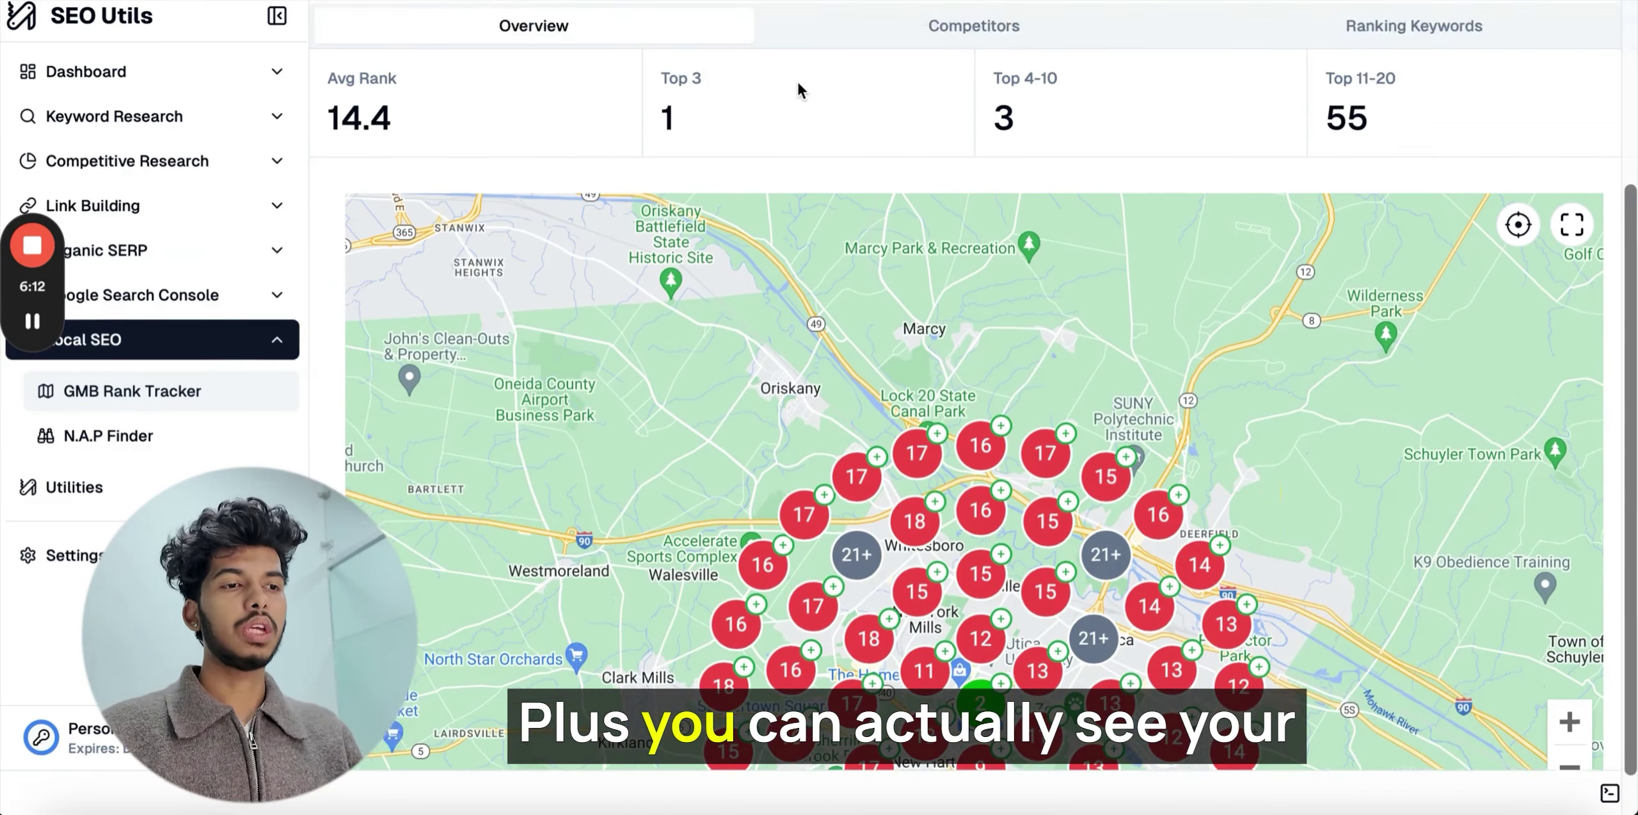
scroll(798, 81, down, 2)
click(887, 66)
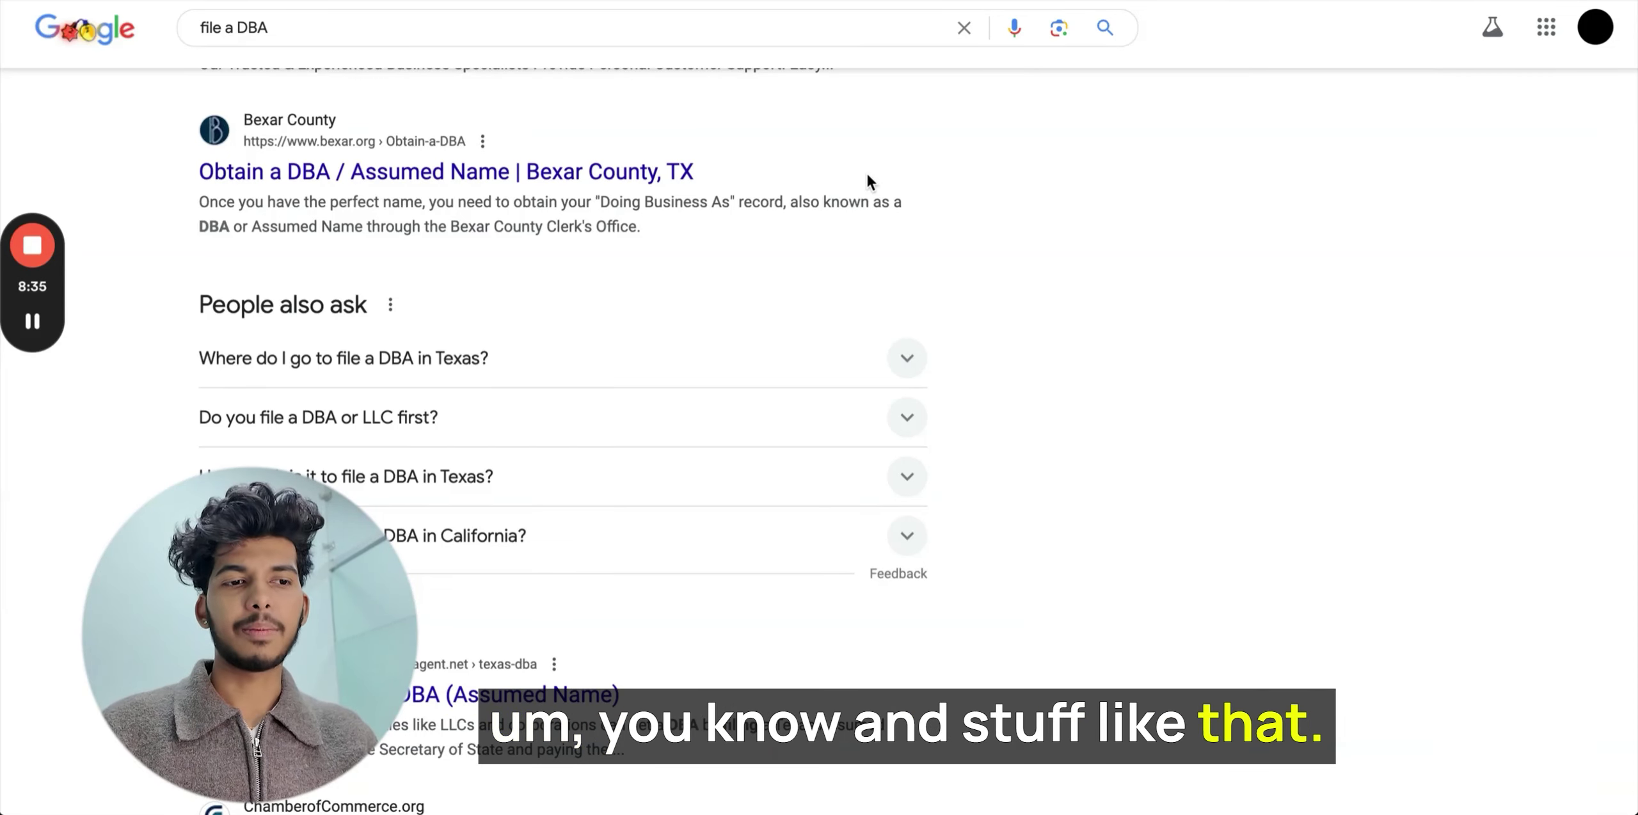
Look through the Google results for "file a DBA", including the related questions about filing in Texas.
scroll(847, 210, up, 1)
scroll(847, 209, down, 1)
scroll(847, 207, up, 10)
scroll(847, 208, down, 12)
scroll(849, 211, down, 1)
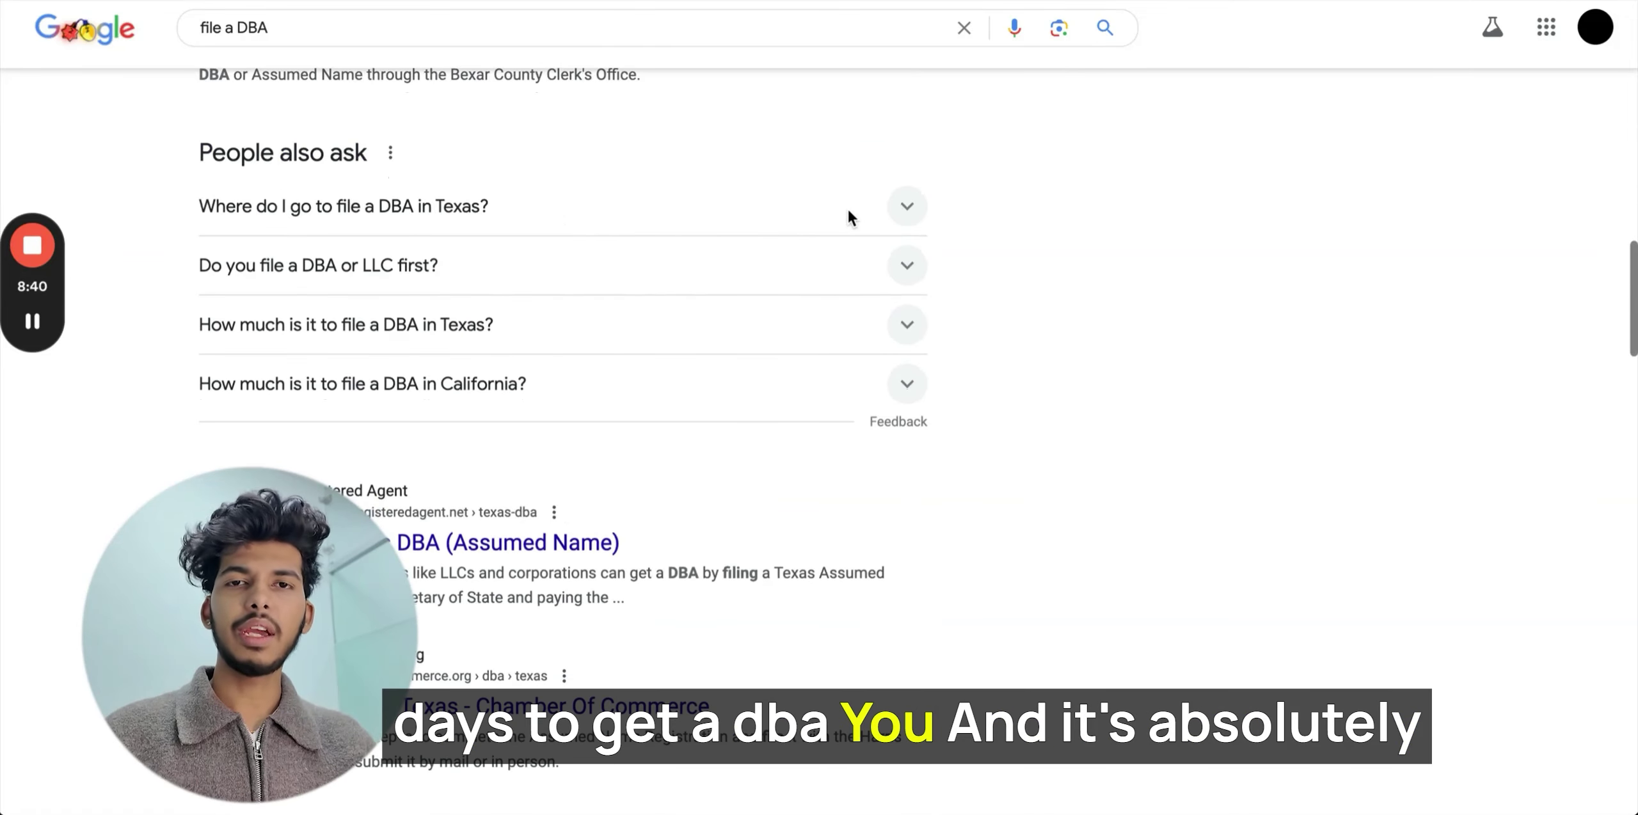
scroll(958, 128, up, 2)
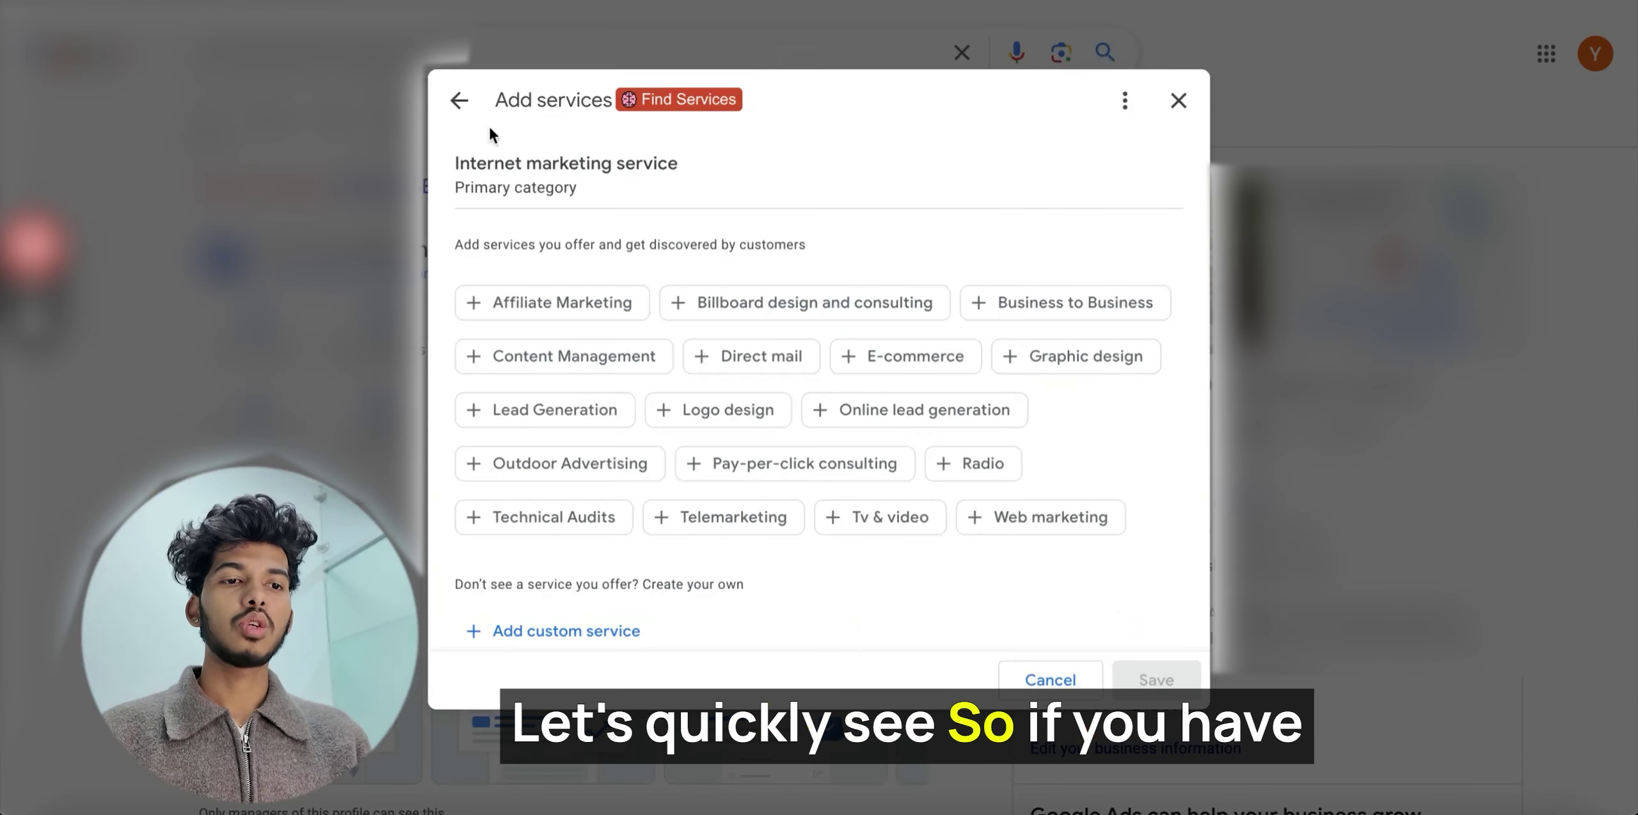
Return to the business profile's Services list and review all services under the Internet marketing service category.
click(466, 107)
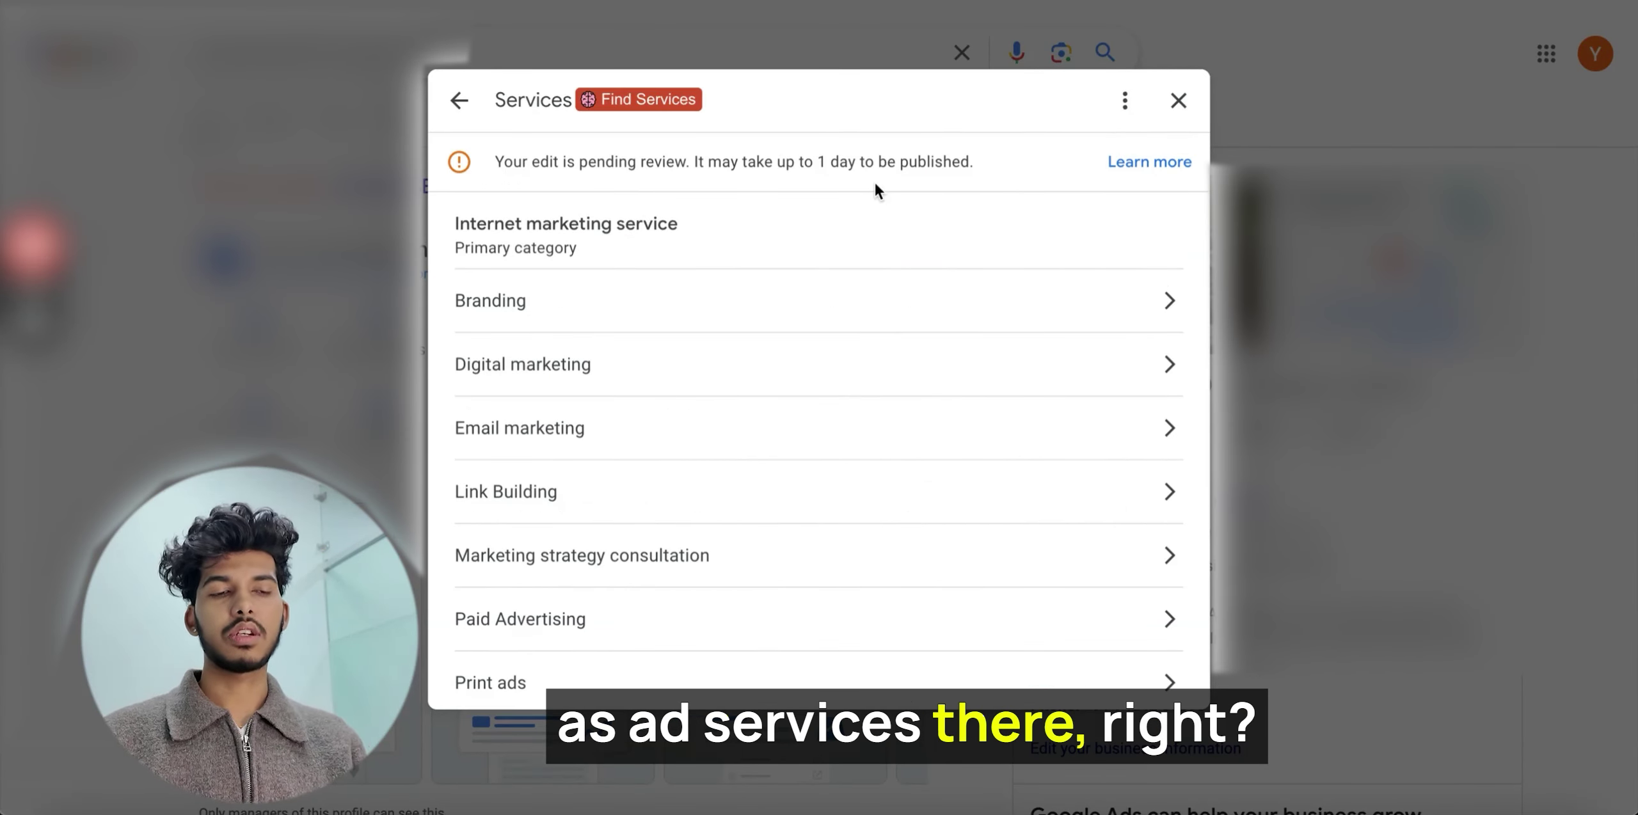
scroll(793, 333, down, 10)
scroll(793, 333, down, 2)
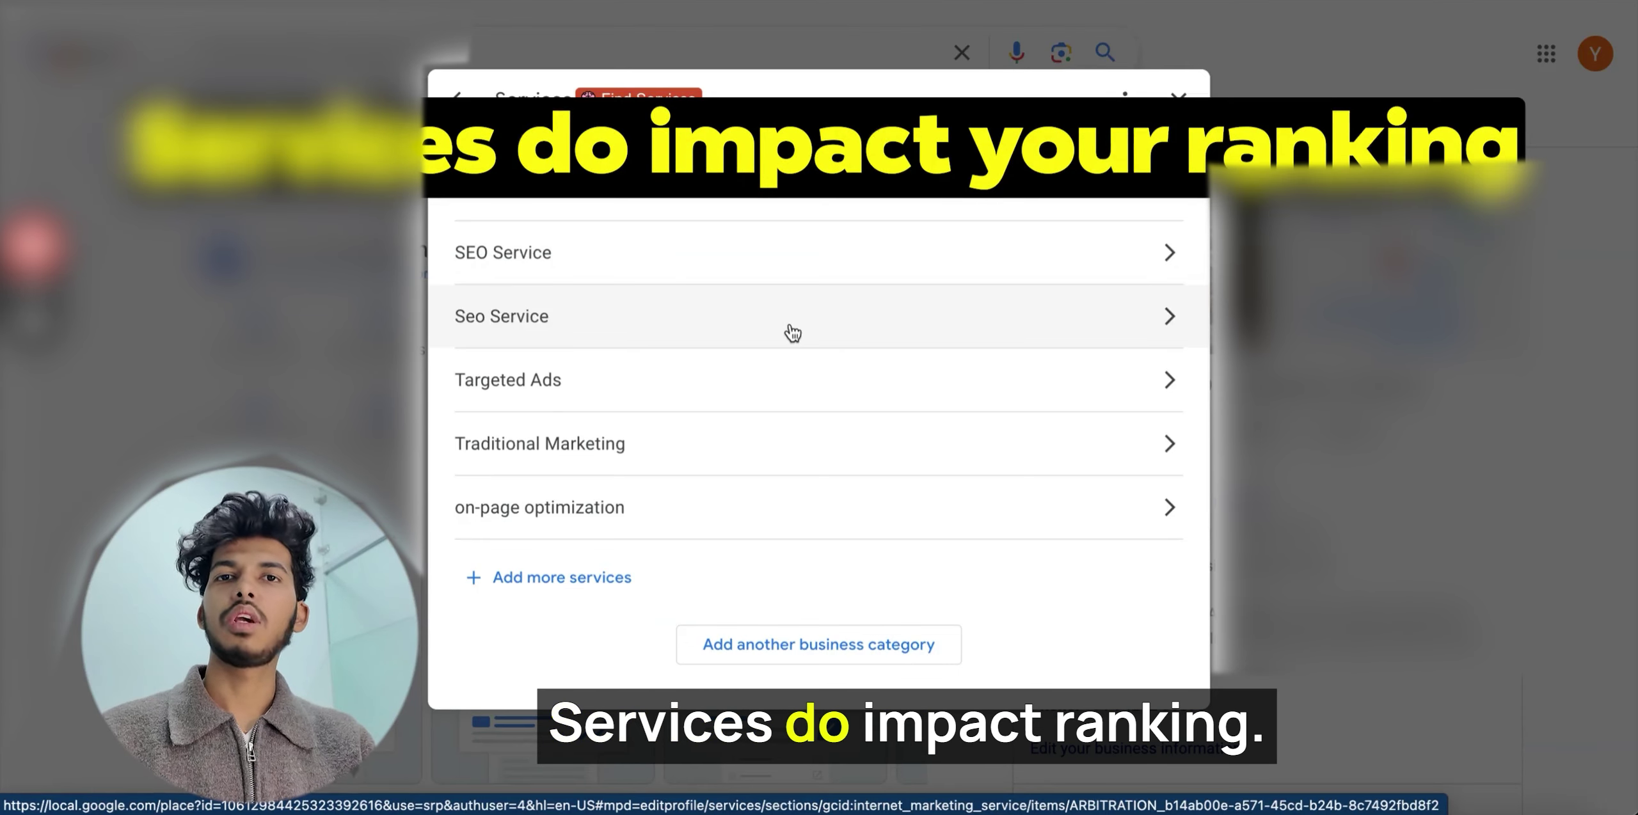
scroll(787, 332, up, 15)
scroll(787, 333, down, 15)
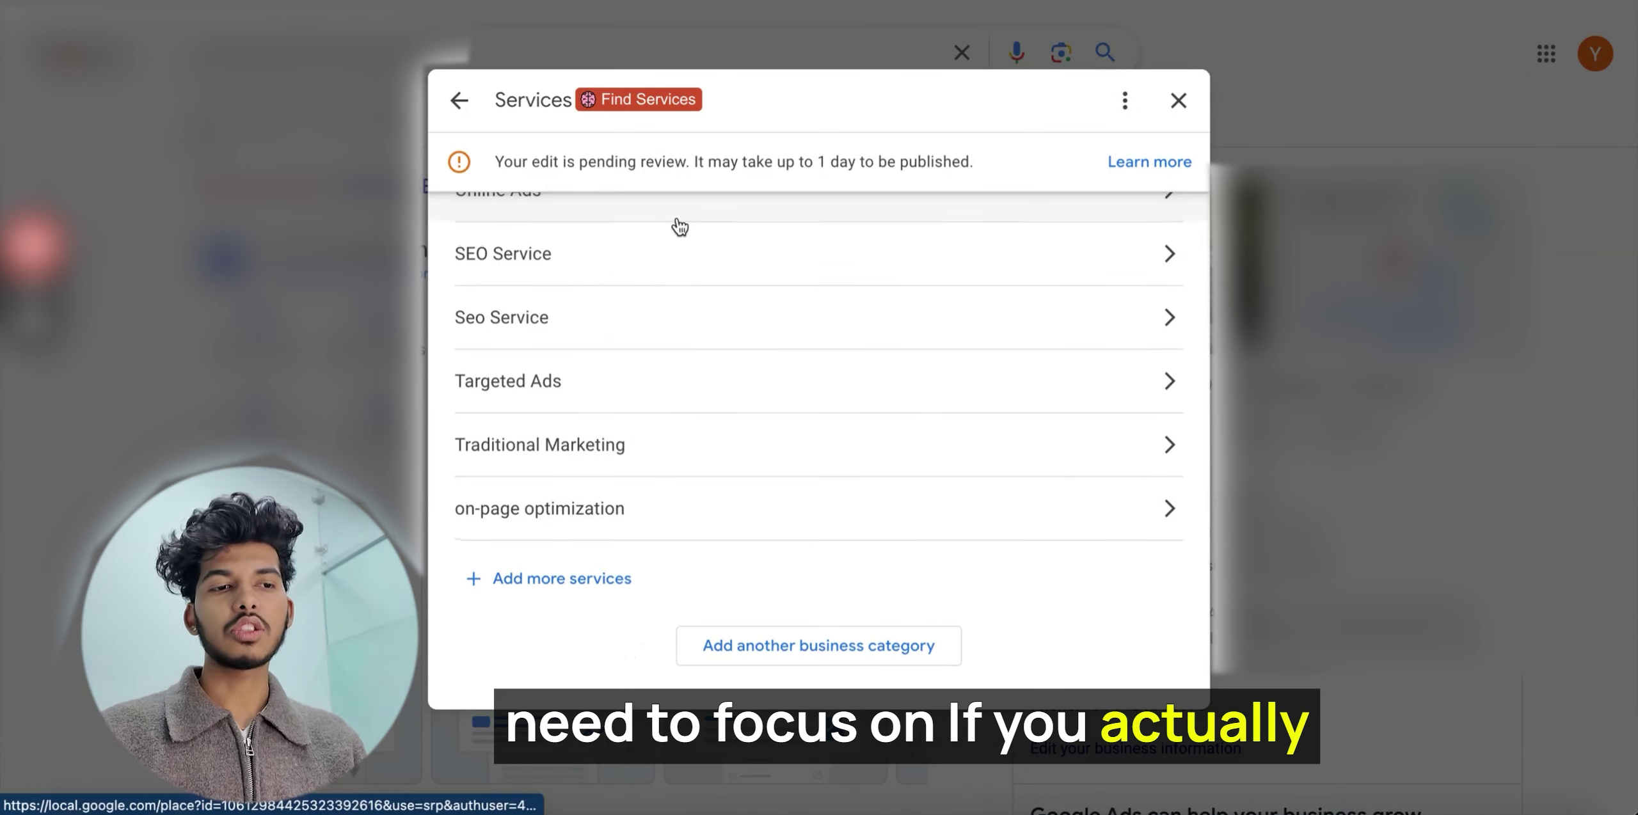
scroll(678, 225, up, 15)
scroll(666, 350, down, 15)
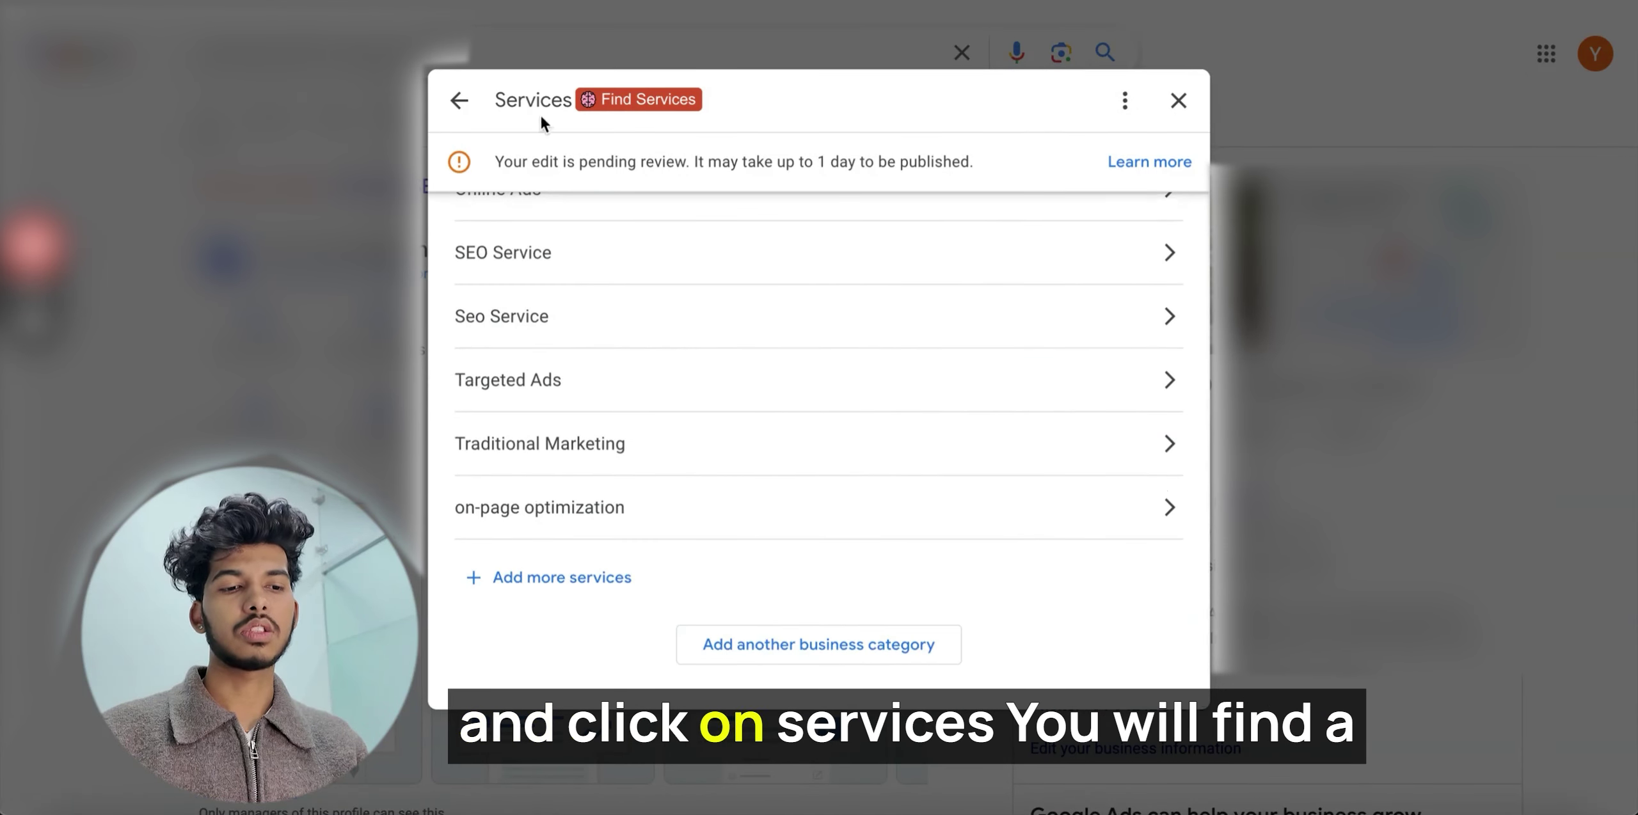
Select the suggested services Affiliate Marketing, Billboard design and consulting, Business to Business, Content Management, Direct mail, E-commerce and Graphic design for Internet marketing service.
click(543, 579)
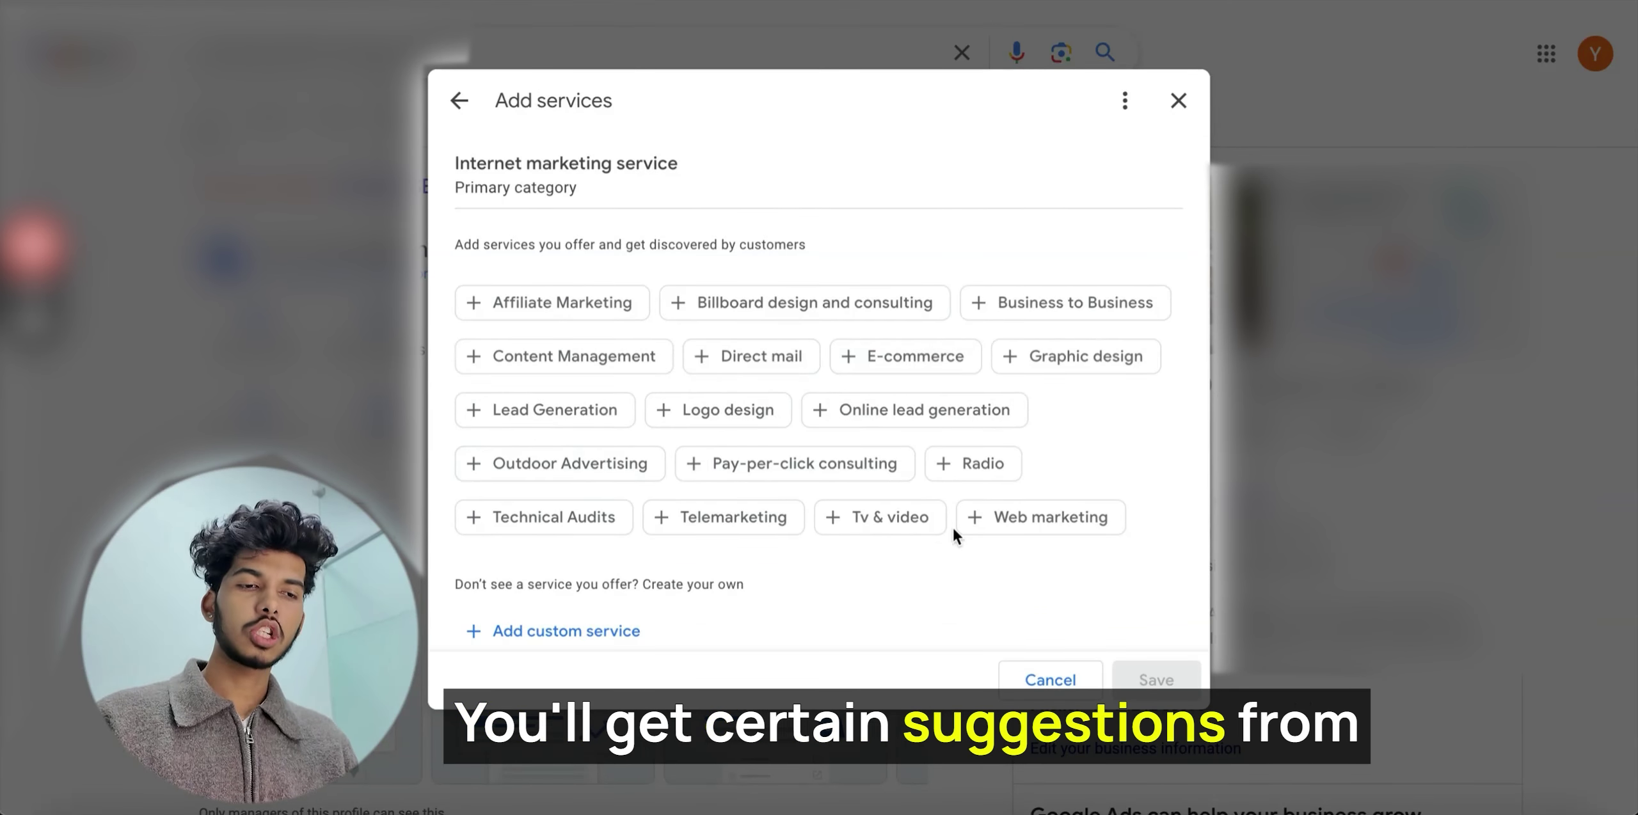
click(574, 353)
click(571, 307)
click(816, 313)
click(797, 353)
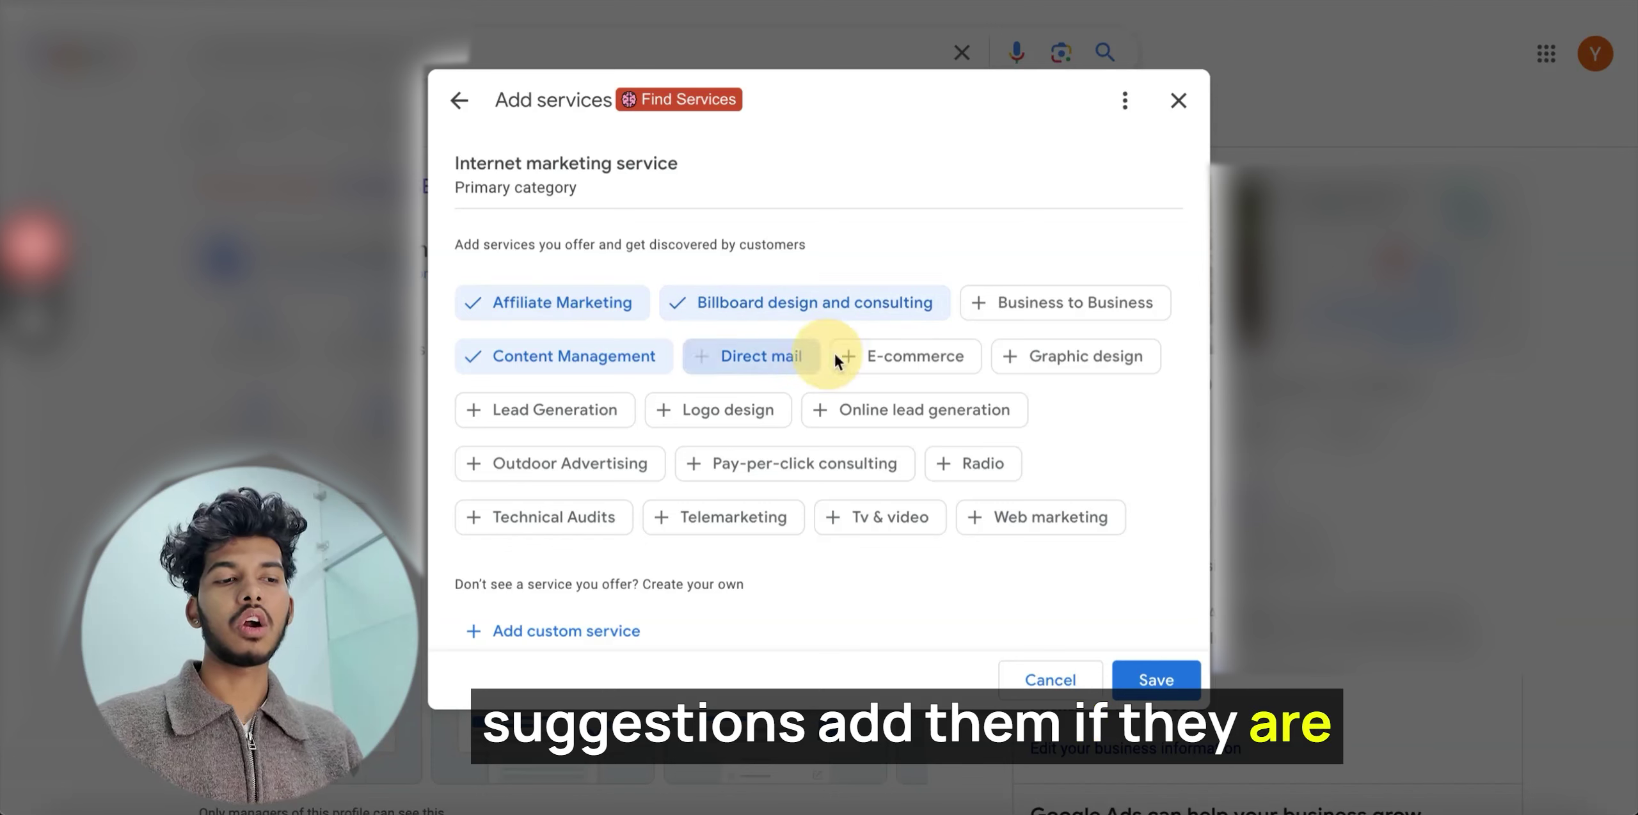
click(871, 355)
click(1110, 366)
click(1069, 313)
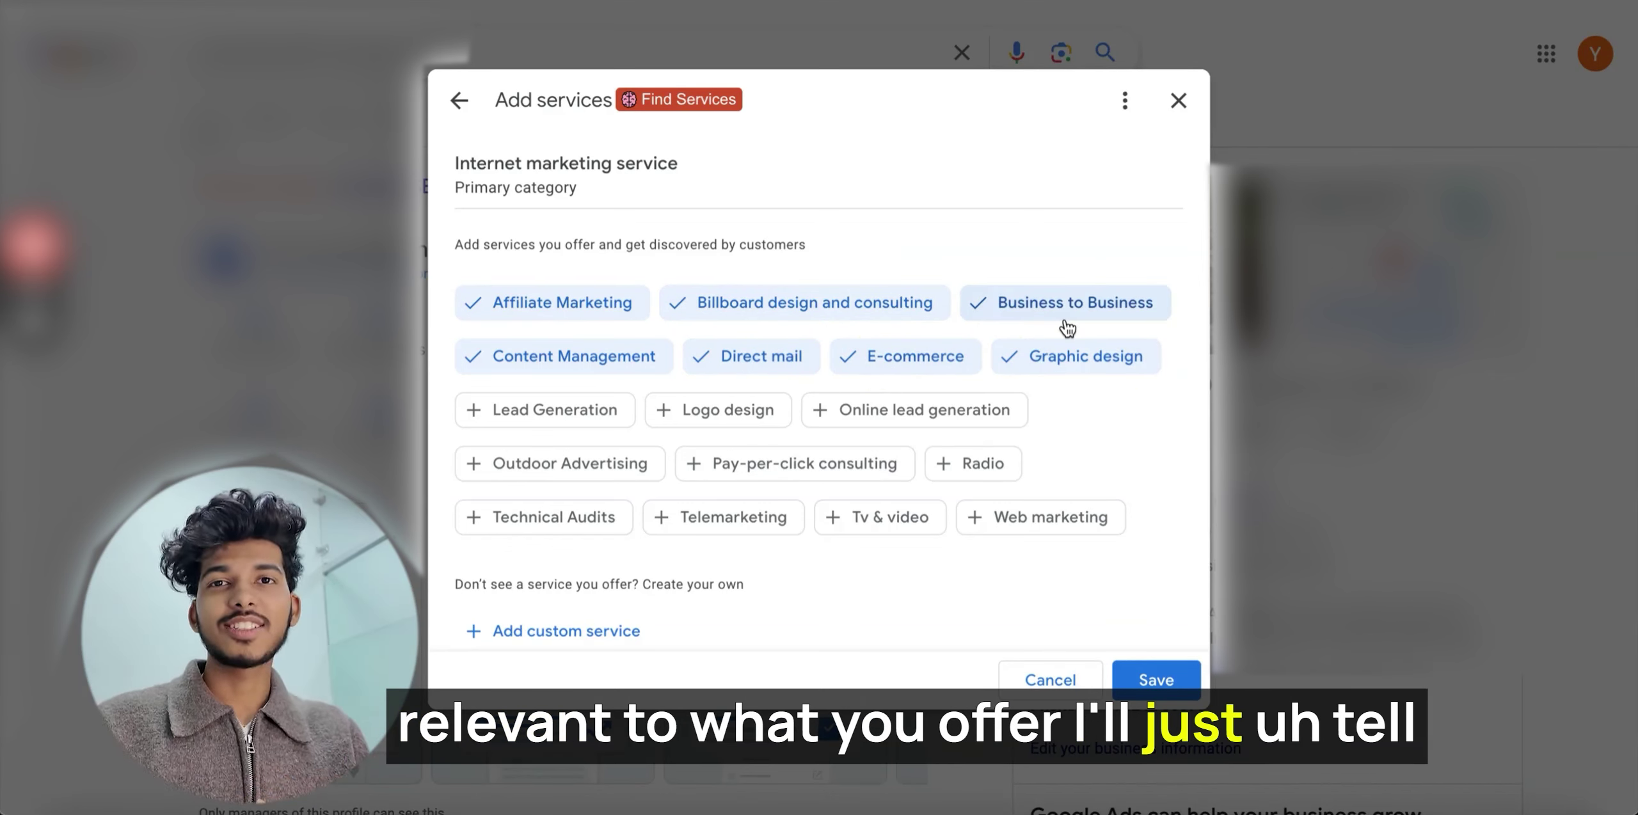